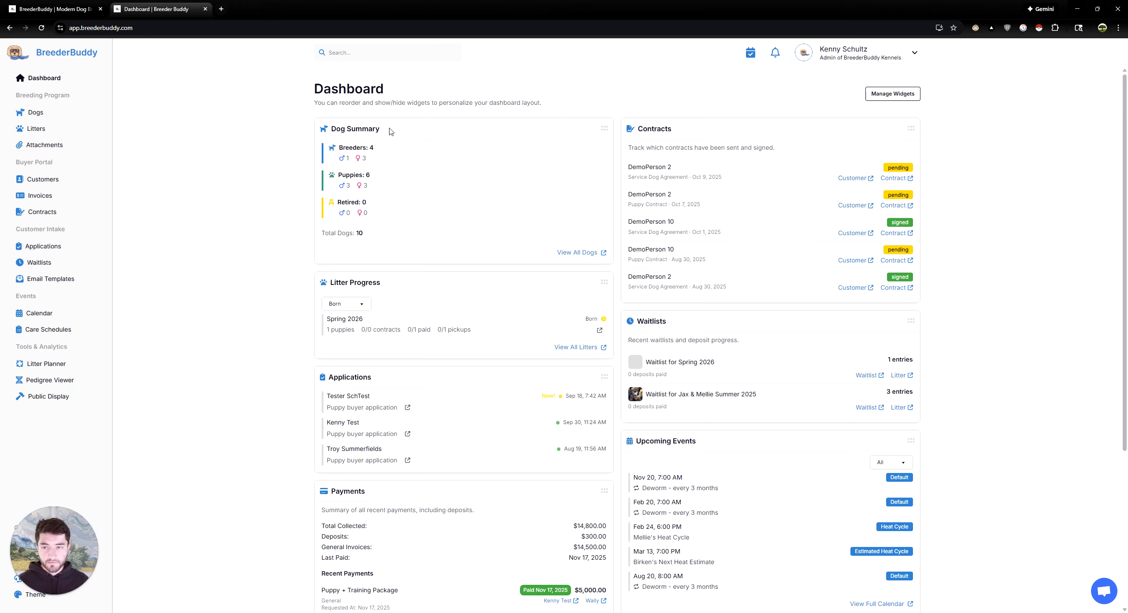
Look over the dashboard widgets, including Contracts, Upcoming Events and Payments, and enlarge the page view
left_click_drag(643, 129, 639, 129)
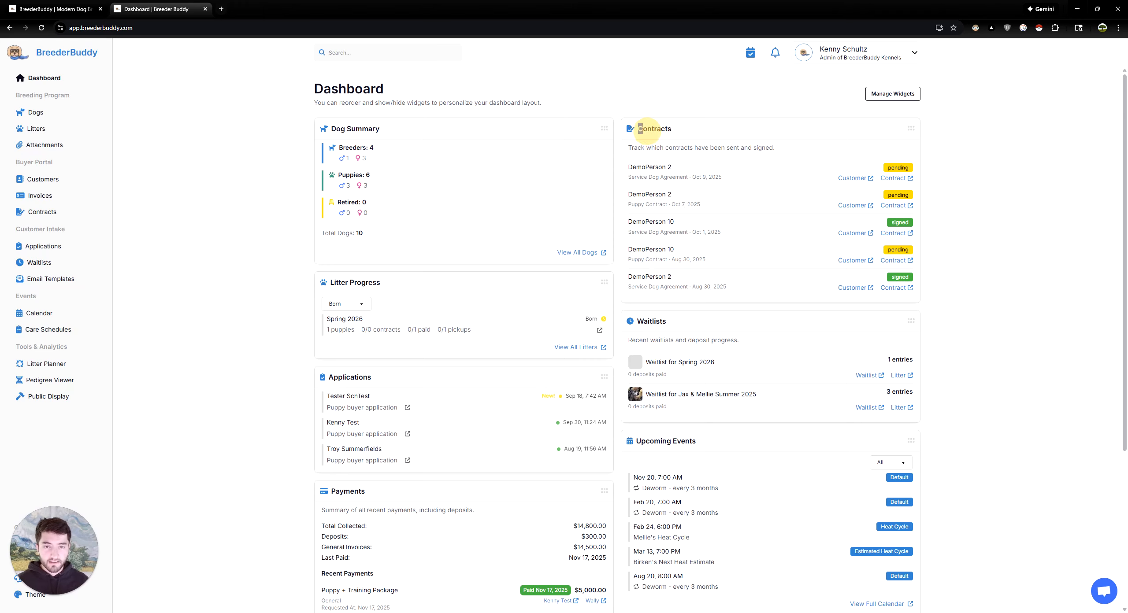
scroll(498, 181, "down", 2)
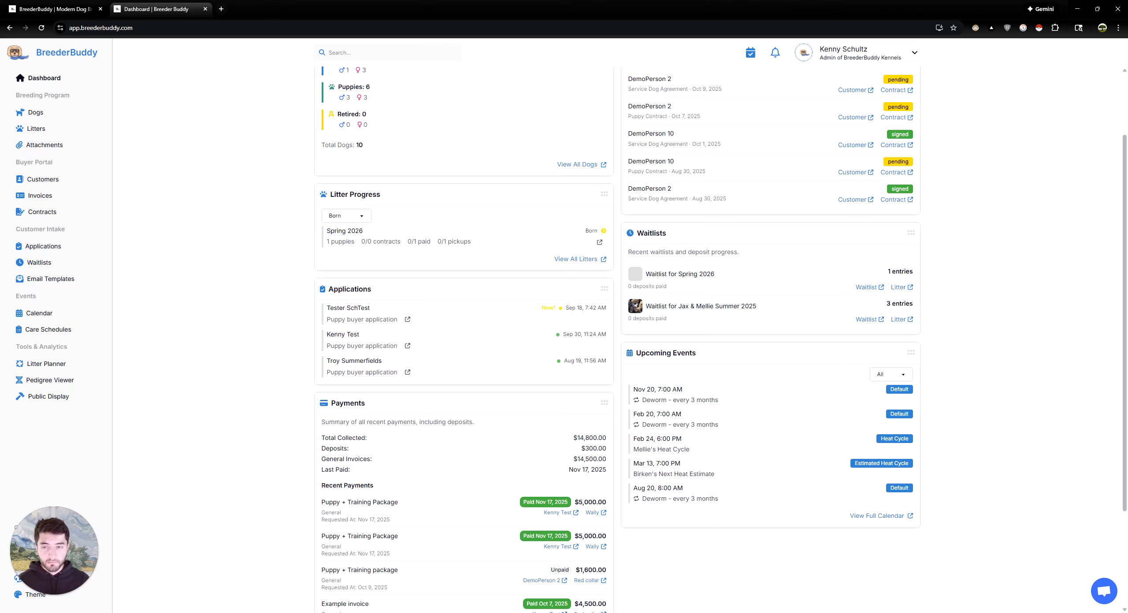
scroll(460, 161, "down", 1)
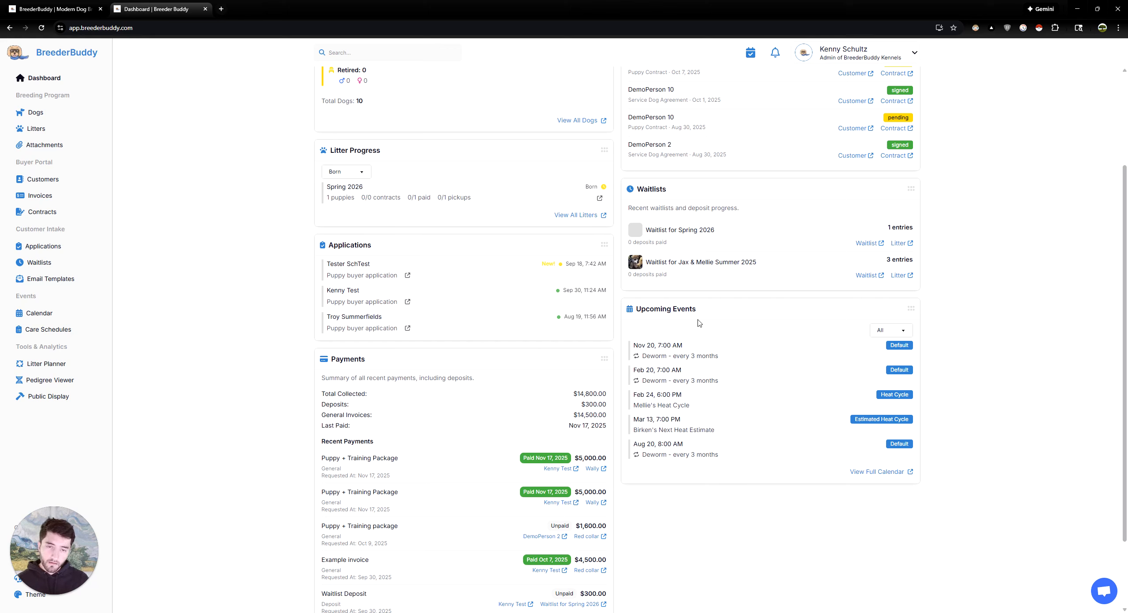
triple_click(679, 308)
left_click(684, 309)
scroll(683, 309, "down", 2)
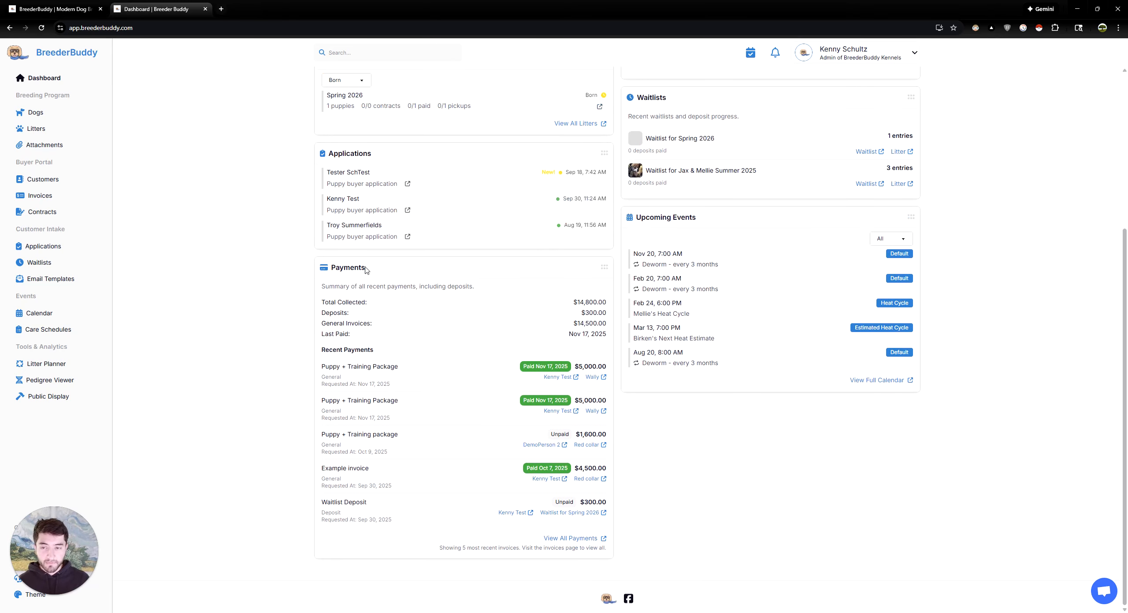
key("ctrl+plus")
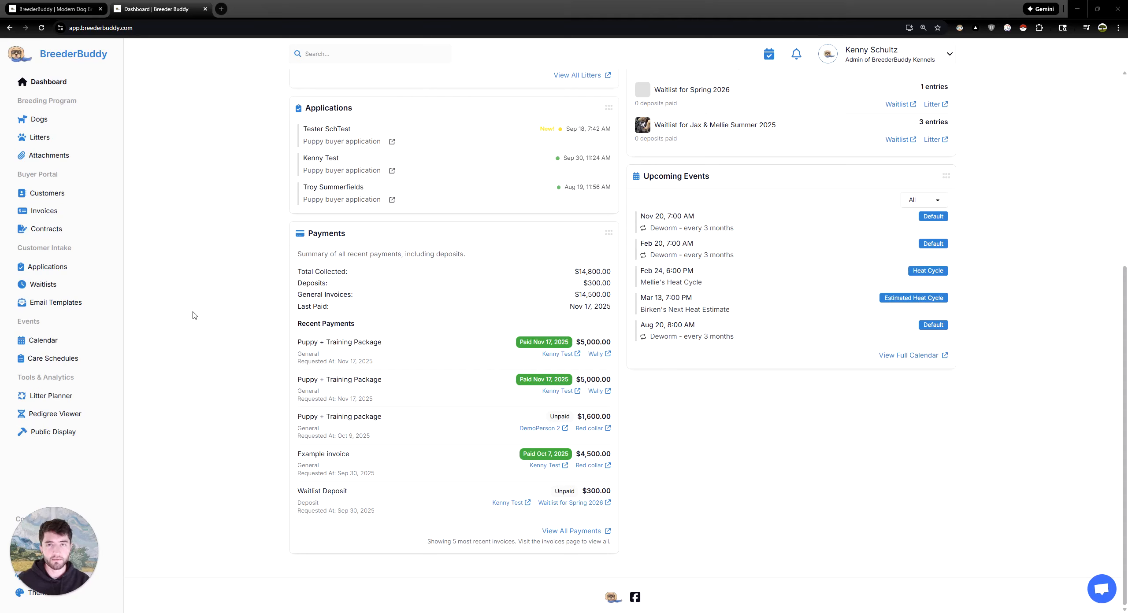
left_click(204, 287)
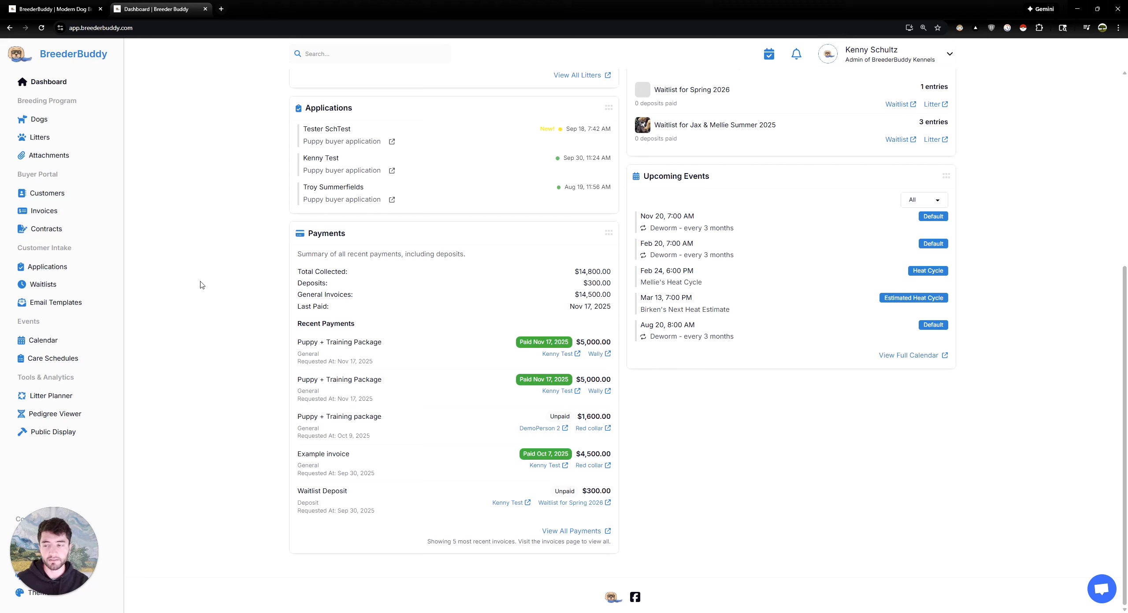
Browse the list of all dogs and open the profile of the active breeder Diva
left_click(72, 123)
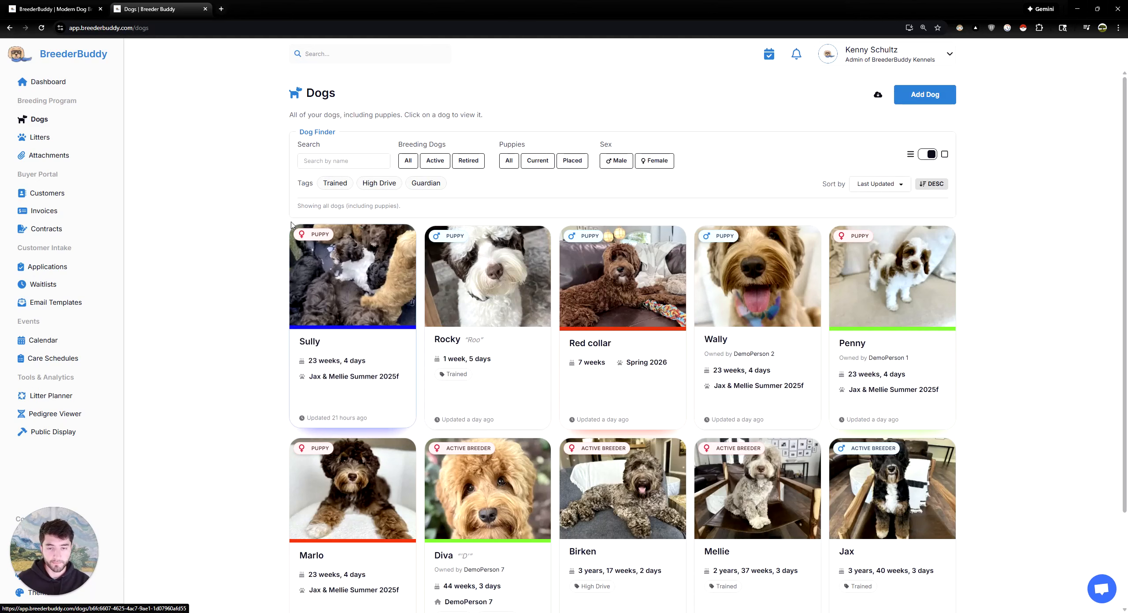
scroll(262, 212, "down", 2)
scroll(252, 234, "up", 2)
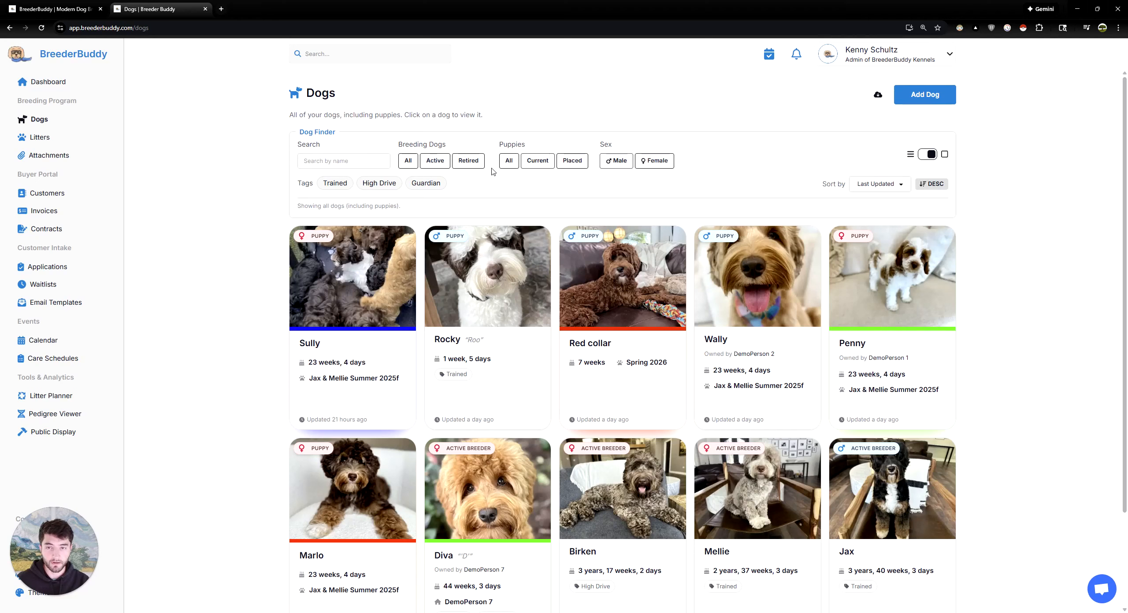
scroll(444, 160, "down", 2)
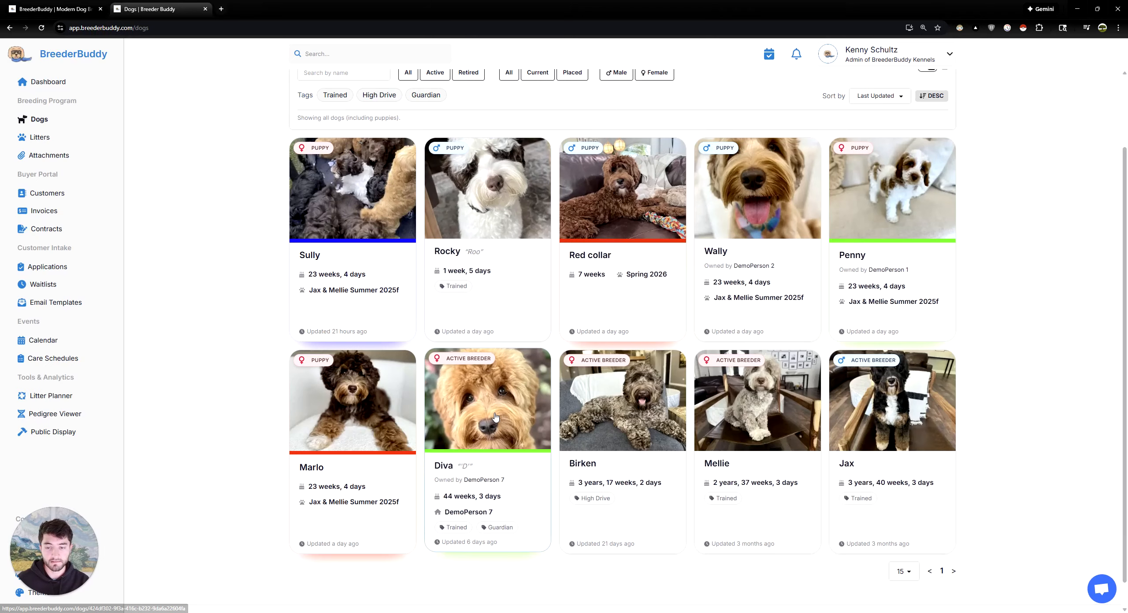
left_click(498, 409)
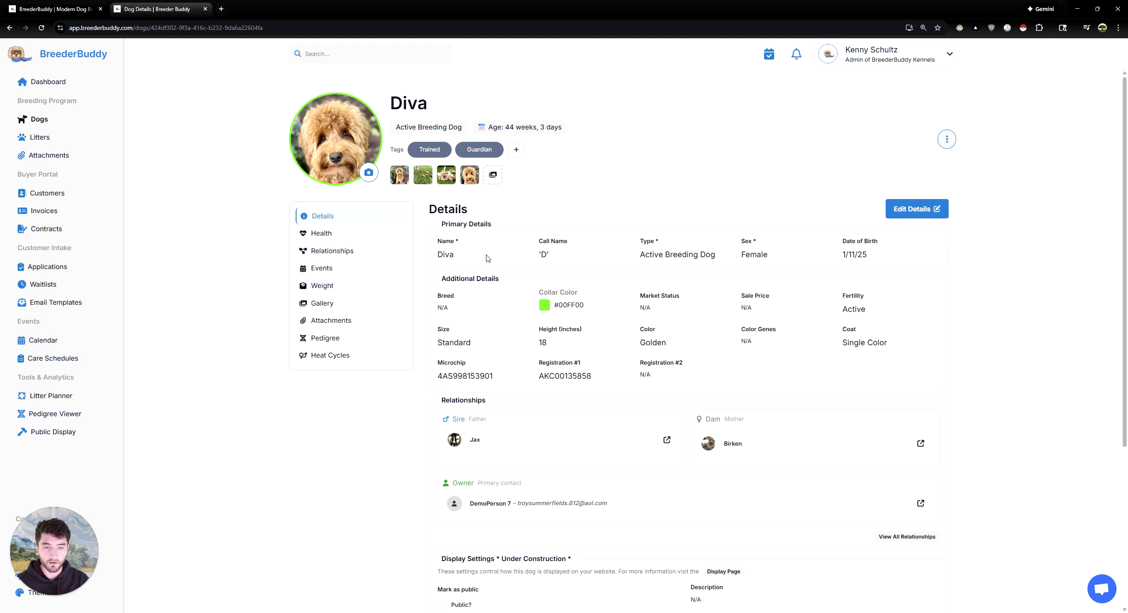
Review Diva's health records, from vaccinations and deworming through health tests, breedings and other records
left_click(349, 233)
scroll(272, 201, "down", 2)
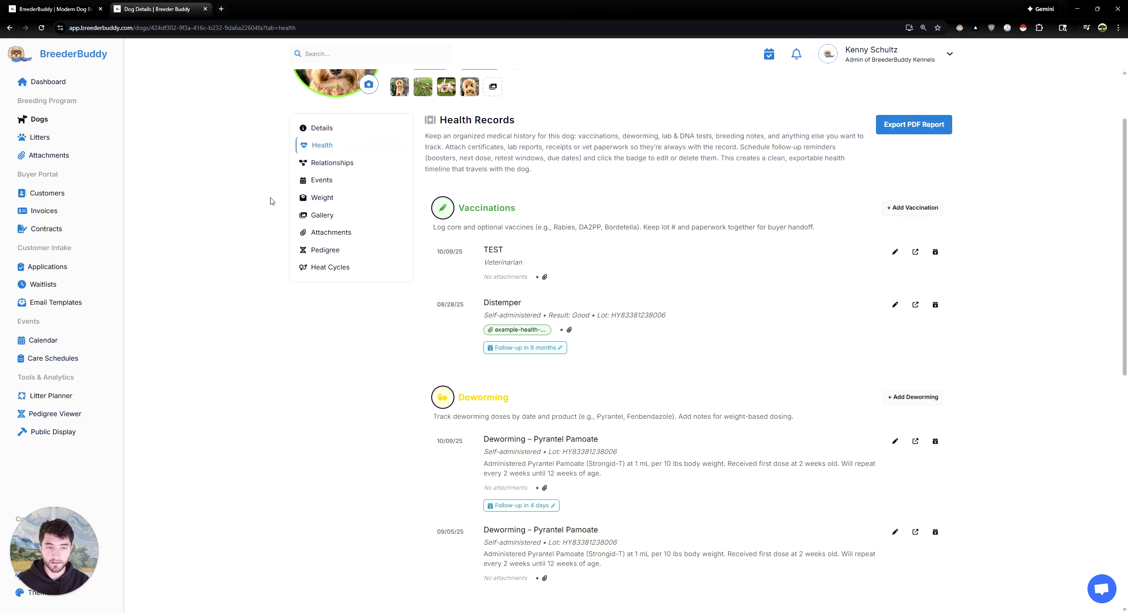
scroll(267, 235, "down", 5)
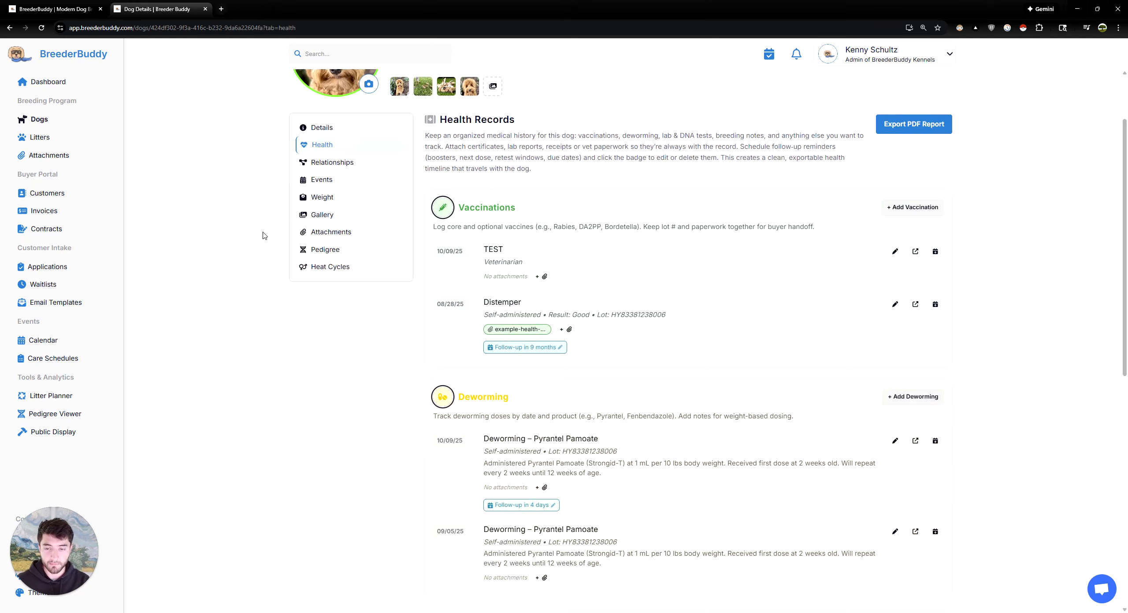
scroll(396, 282, "down", 2)
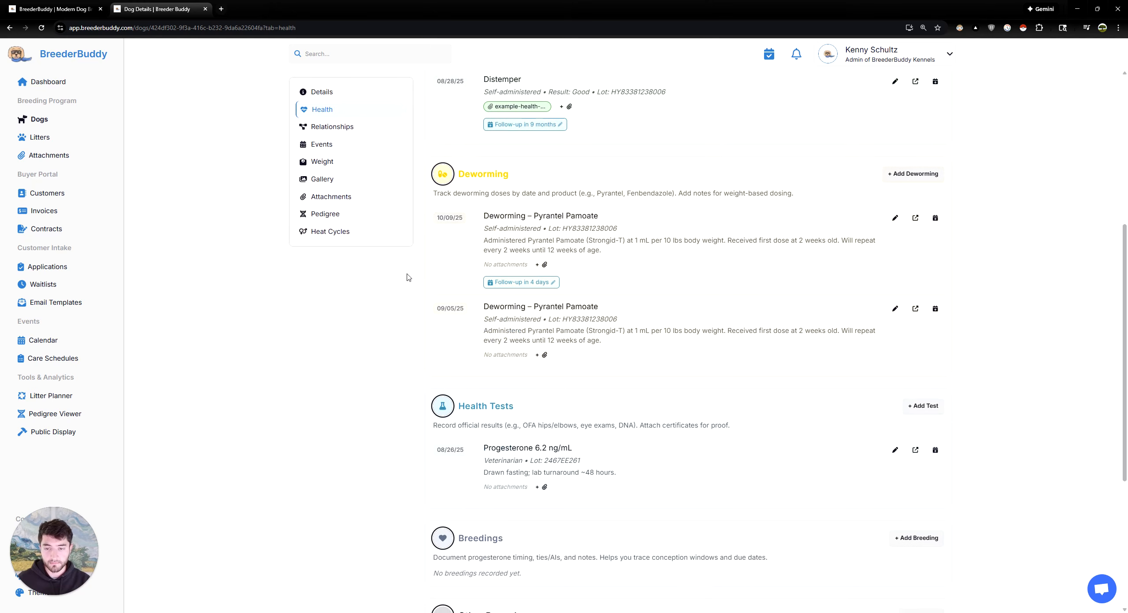
scroll(352, 343, "down", 3)
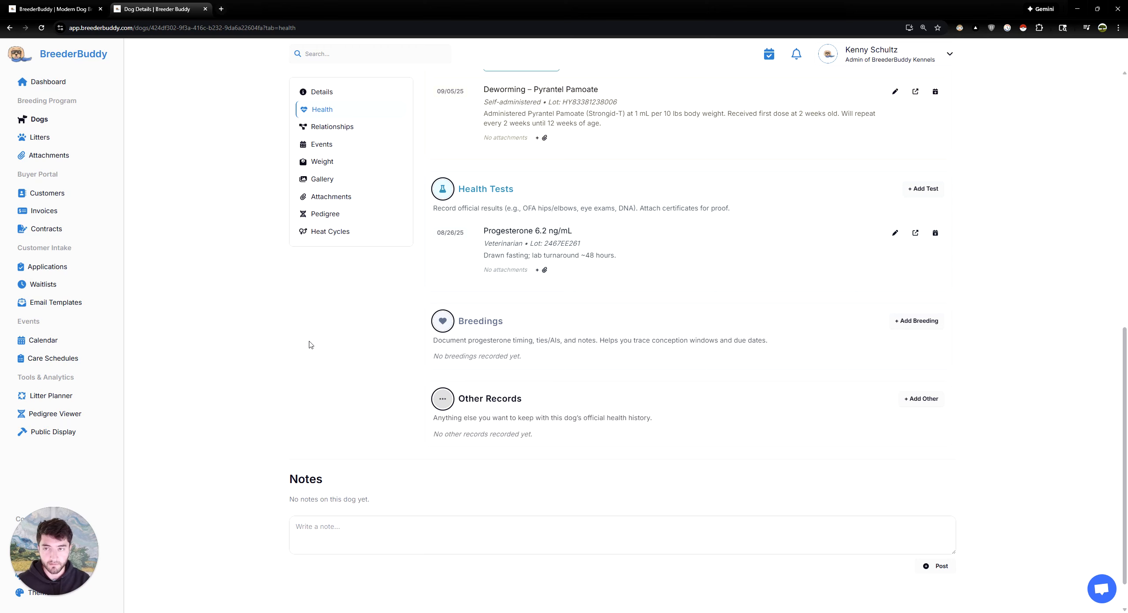
scroll(260, 324, "up", 8)
View Diva's relationships, scheduled events and weight records
left_click(333, 127)
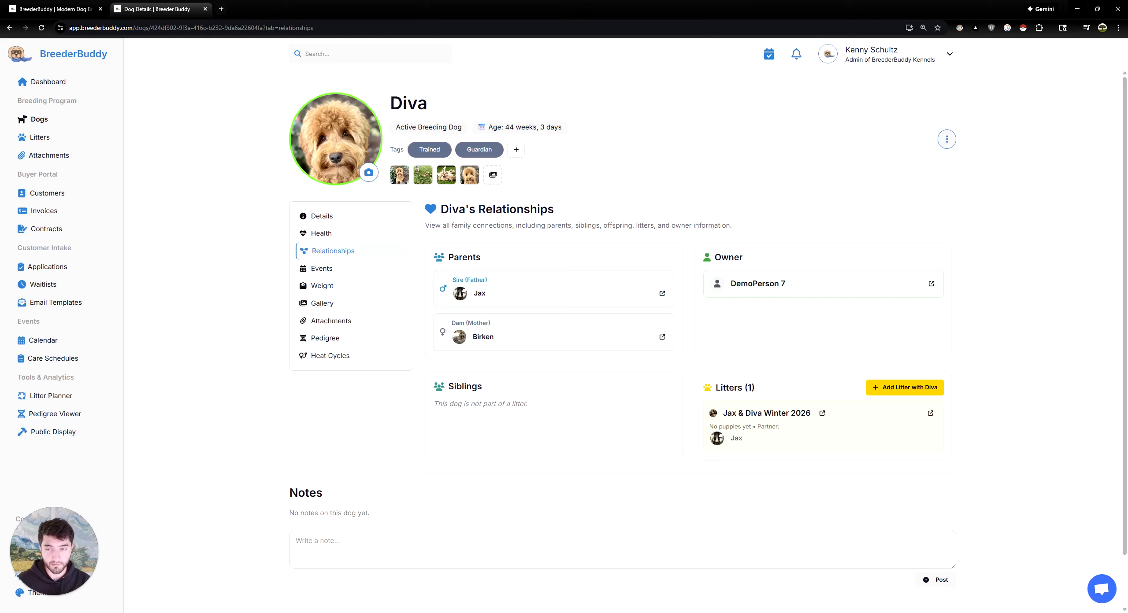
left_click(353, 270)
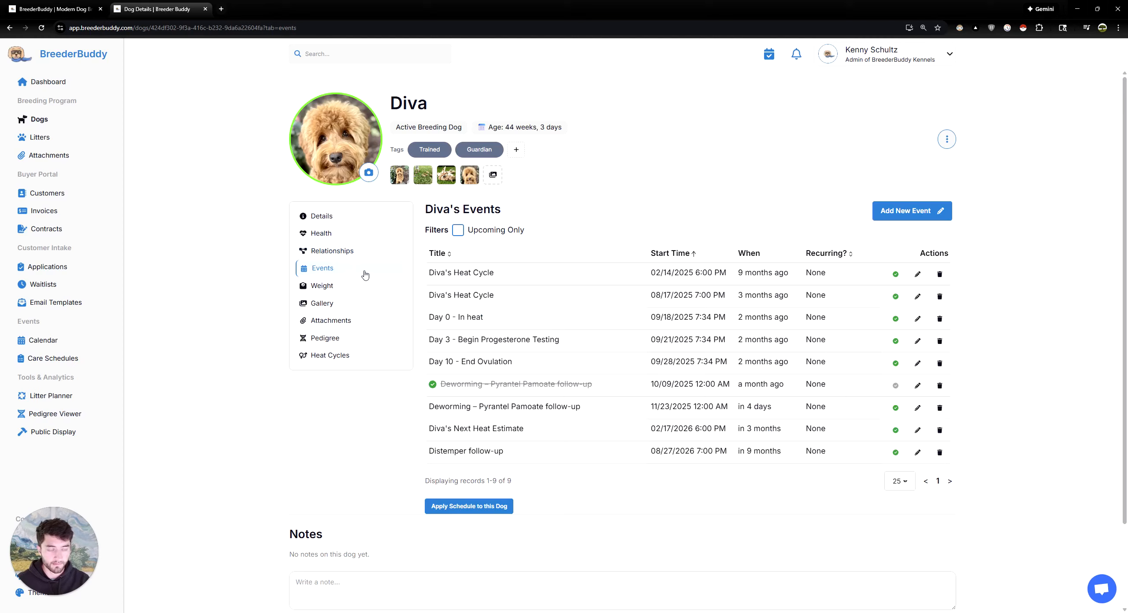
left_click(348, 290)
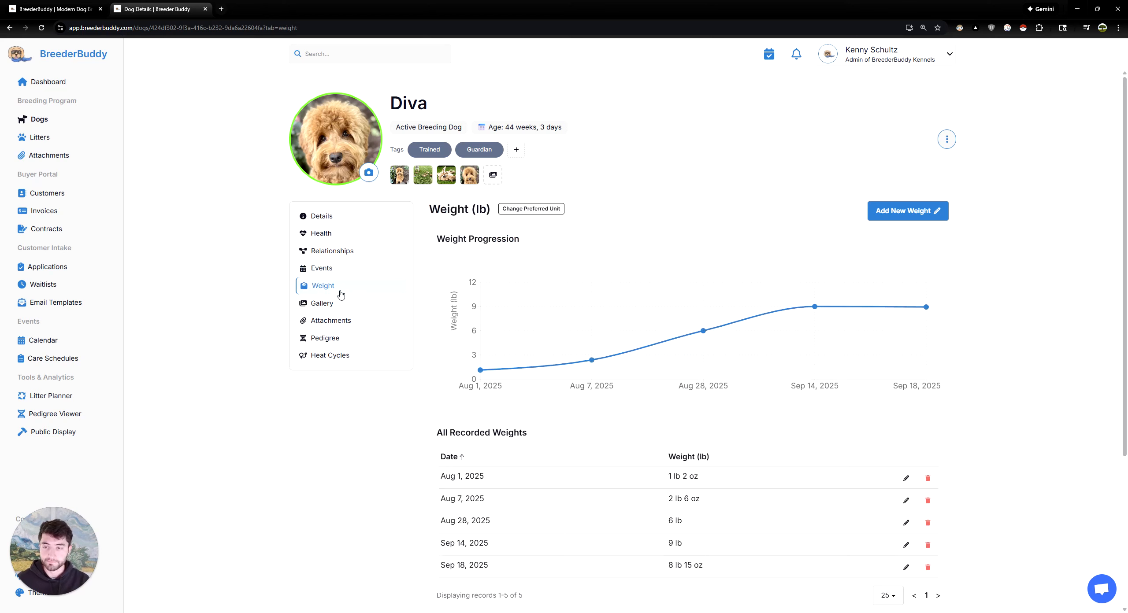
Examine Diva's photo gallery with its visibility options and view her other attachments
left_click(348, 304)
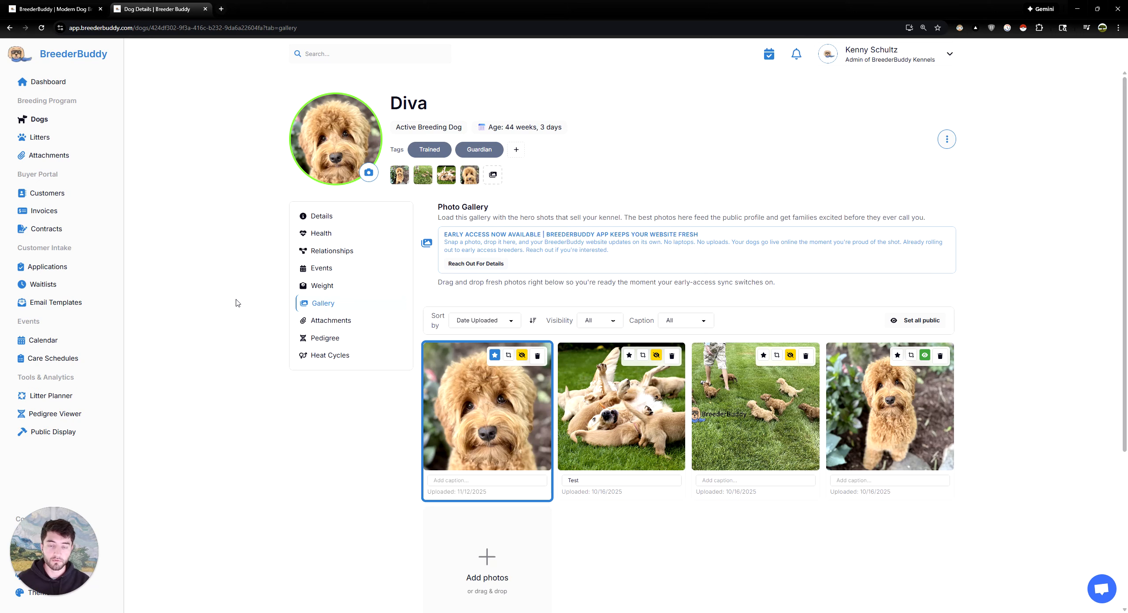
scroll(239, 300, "down", 1)
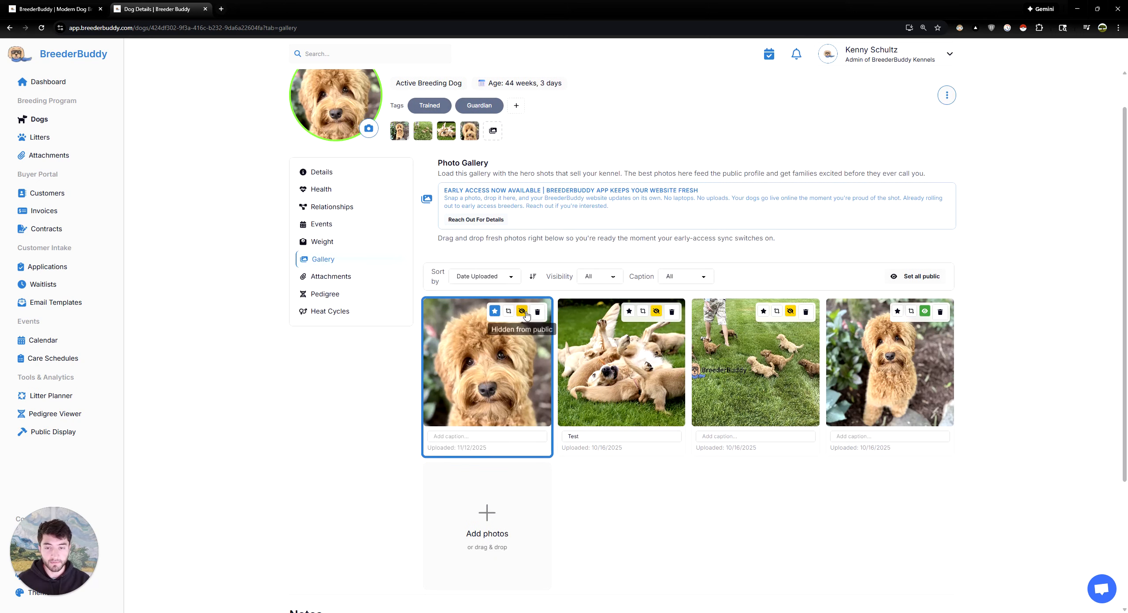
scroll(541, 262, "up", 1)
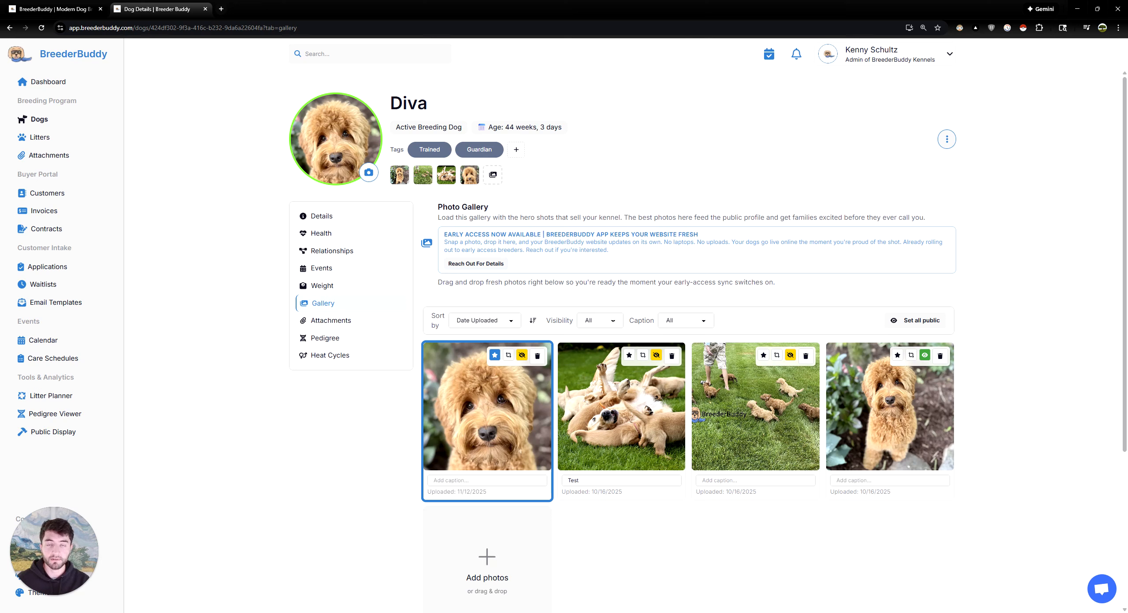
left_click(359, 322)
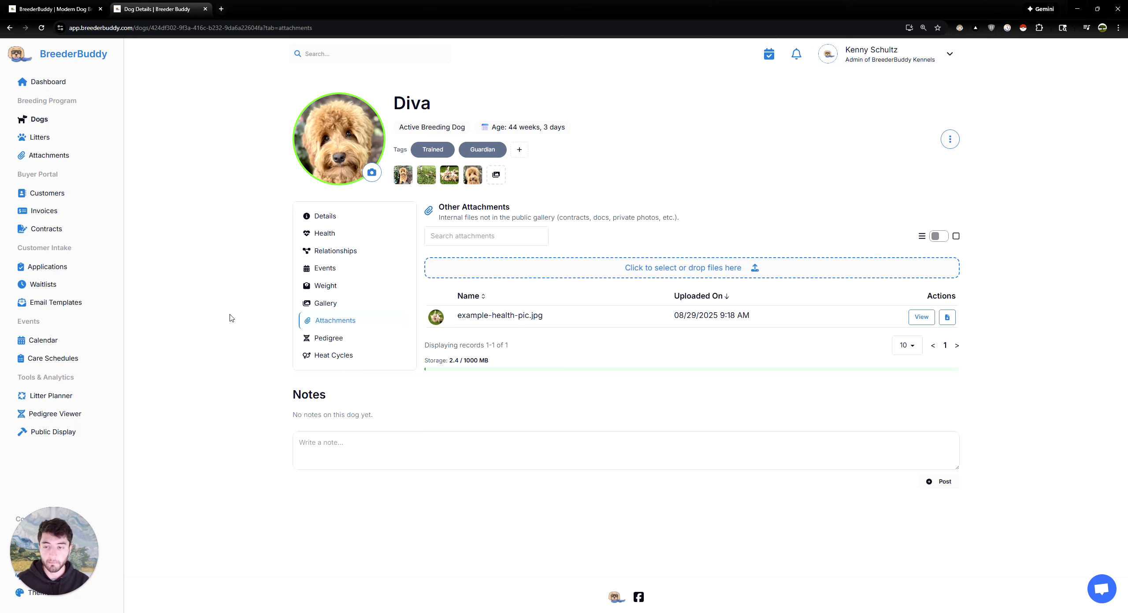
Inspect Diva's pedigree tree and her heat cycles, including the estimated next heat date
left_click(345, 337)
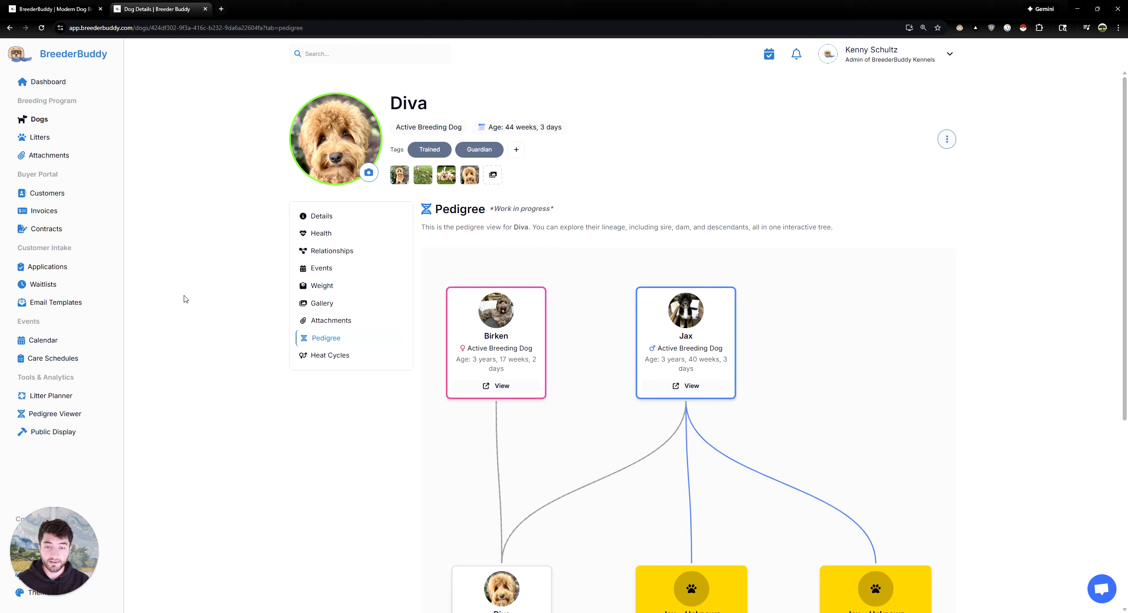
scroll(185, 299, "down", 2)
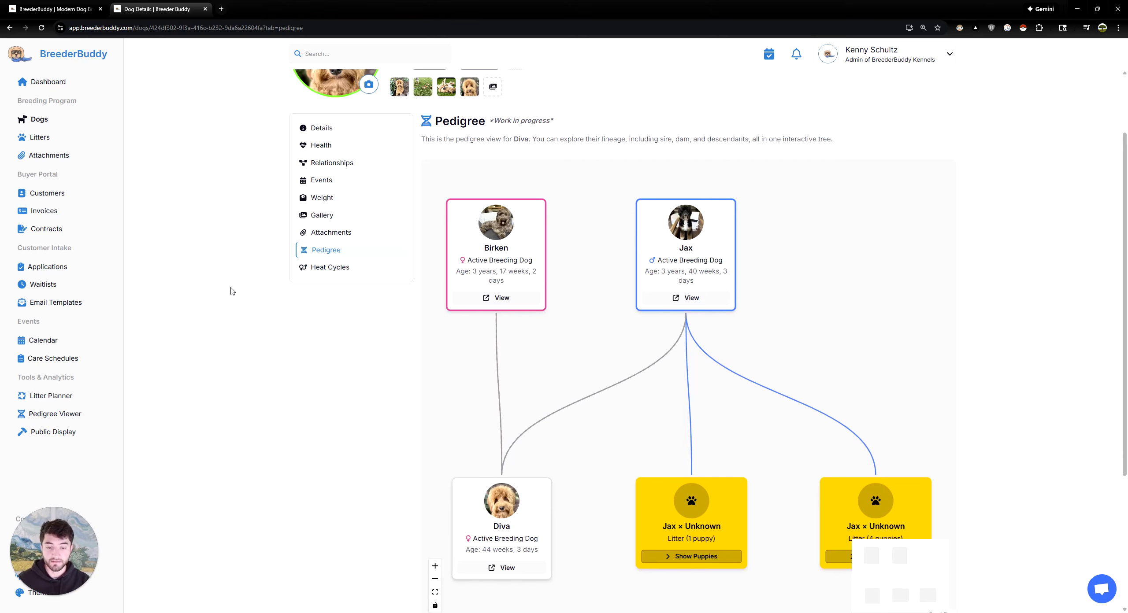
scroll(320, 363, "up", 2)
left_click(320, 360)
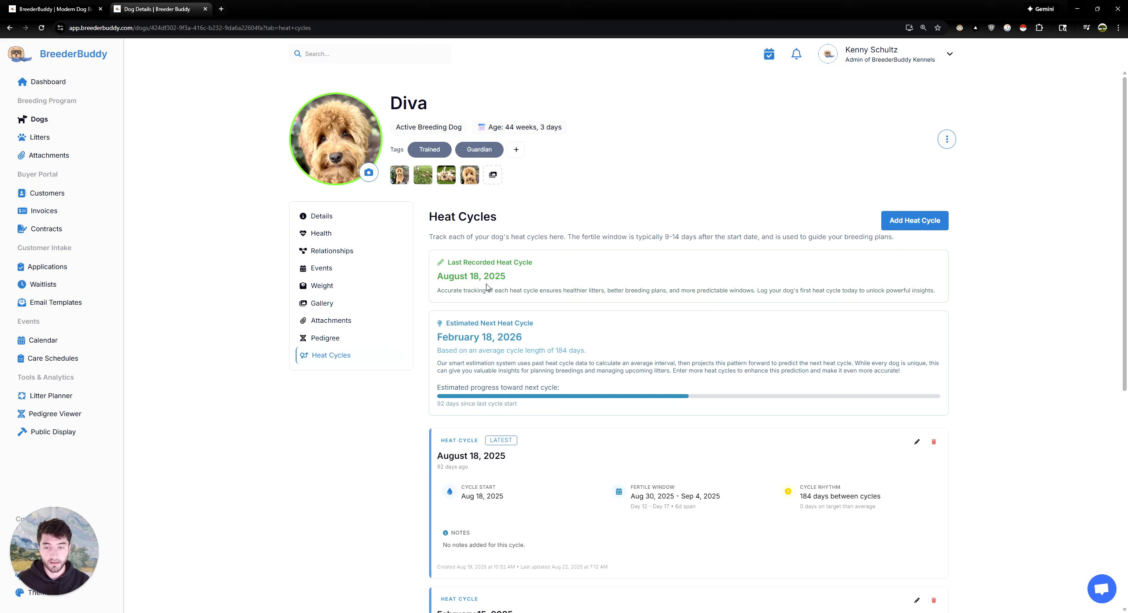
left_click_drag(526, 340, 482, 338)
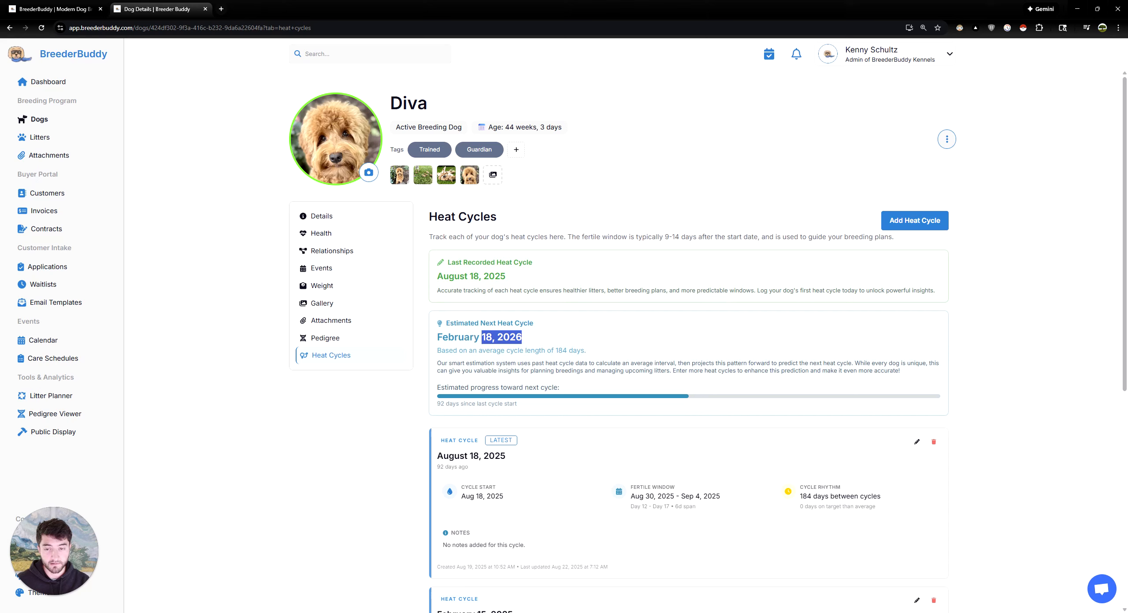
left_click(481, 339)
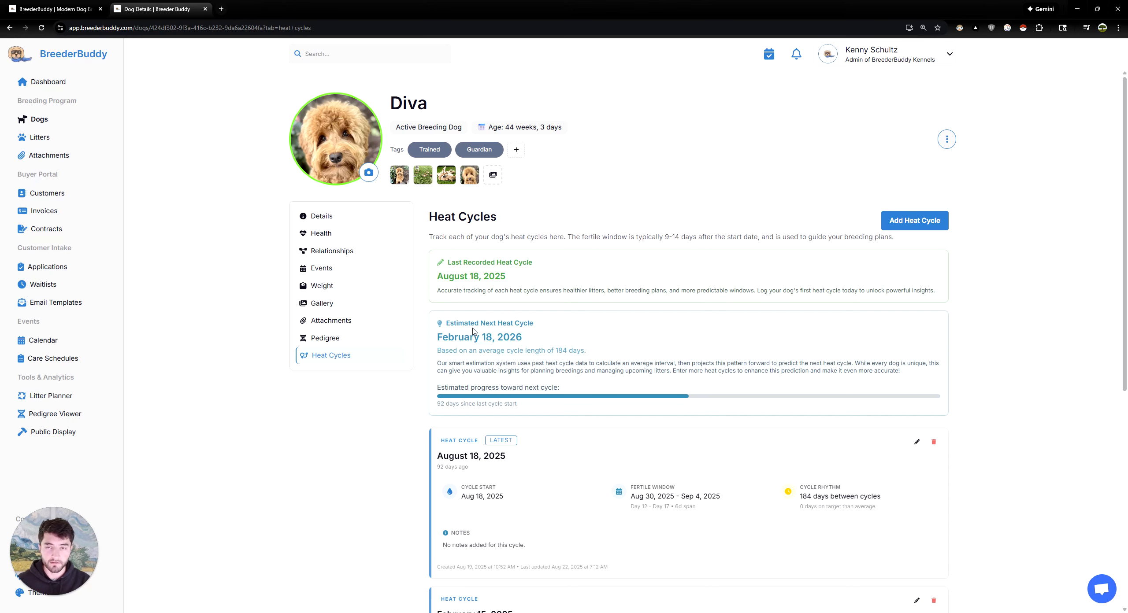
Open the Jax & Mellie Summer 2025f litter from the list of litters
left_click(70, 143)
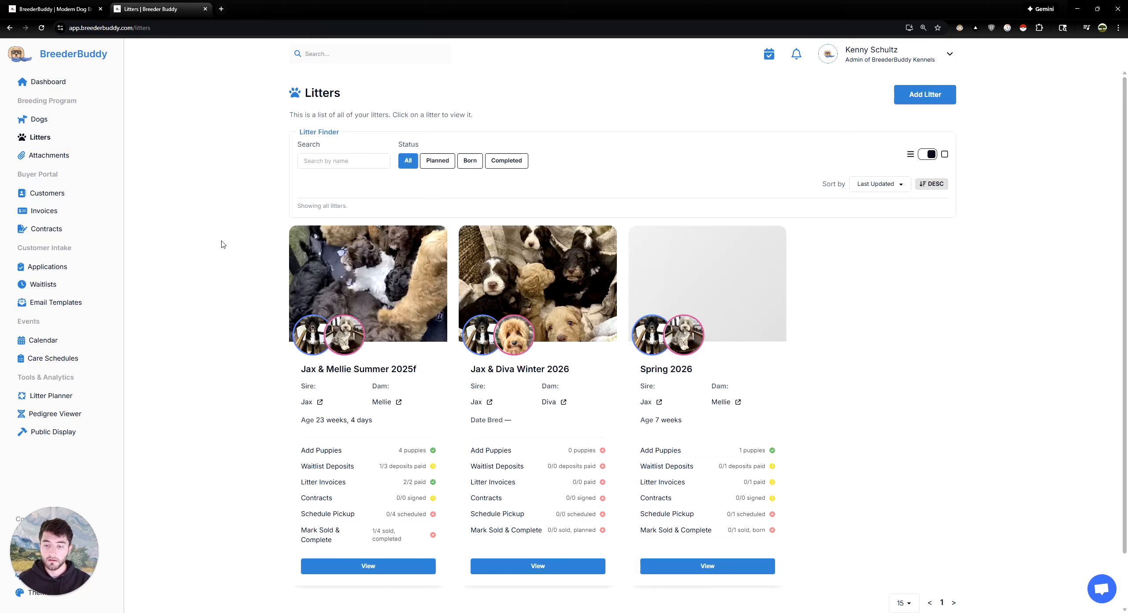
left_click(354, 570)
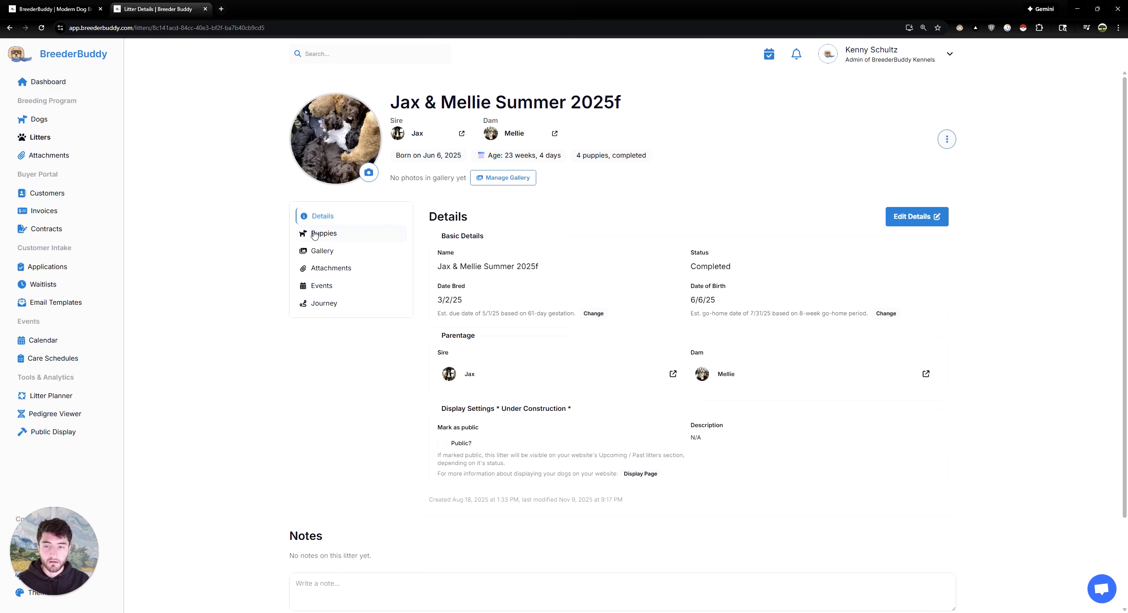
Review the litter's puppies and weight comparison, and open the collar color choices for Marlo
left_click(352, 233)
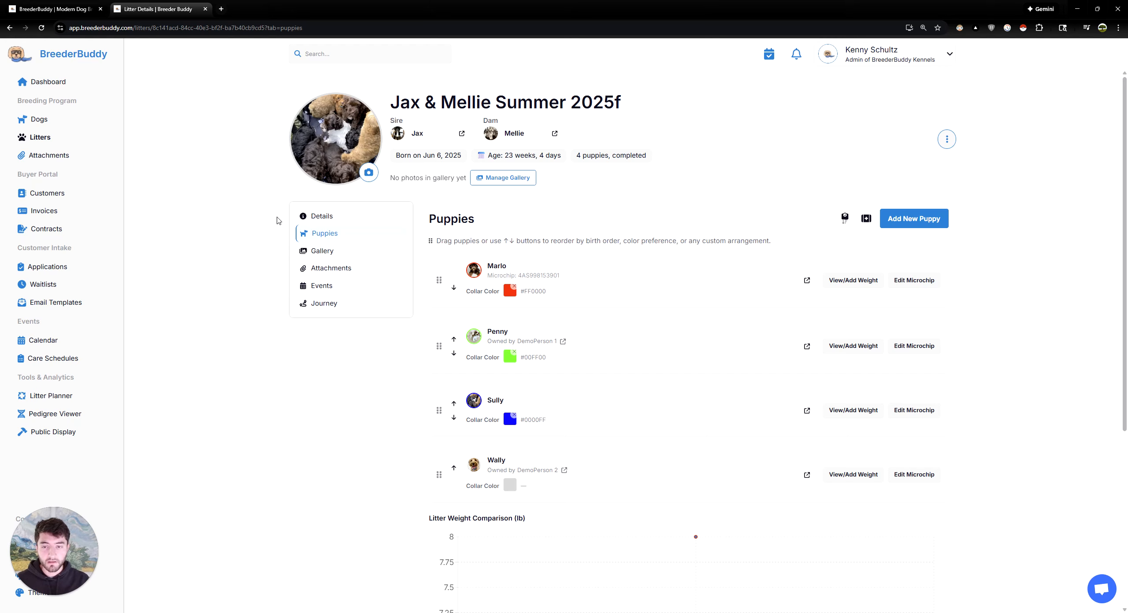
scroll(850, 216, "down", 2)
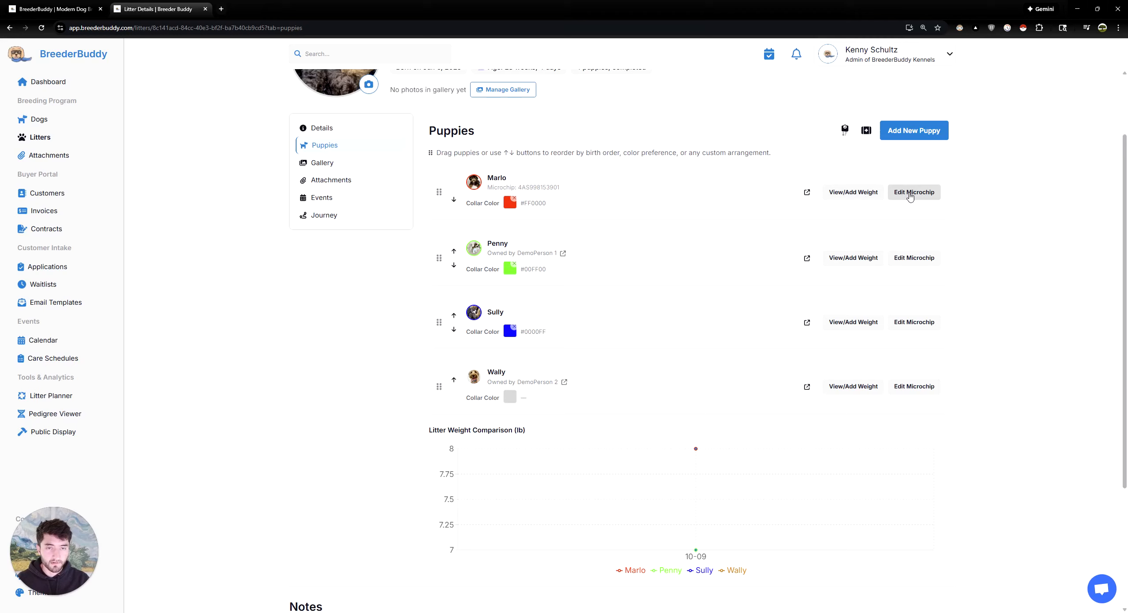
left_click(507, 206)
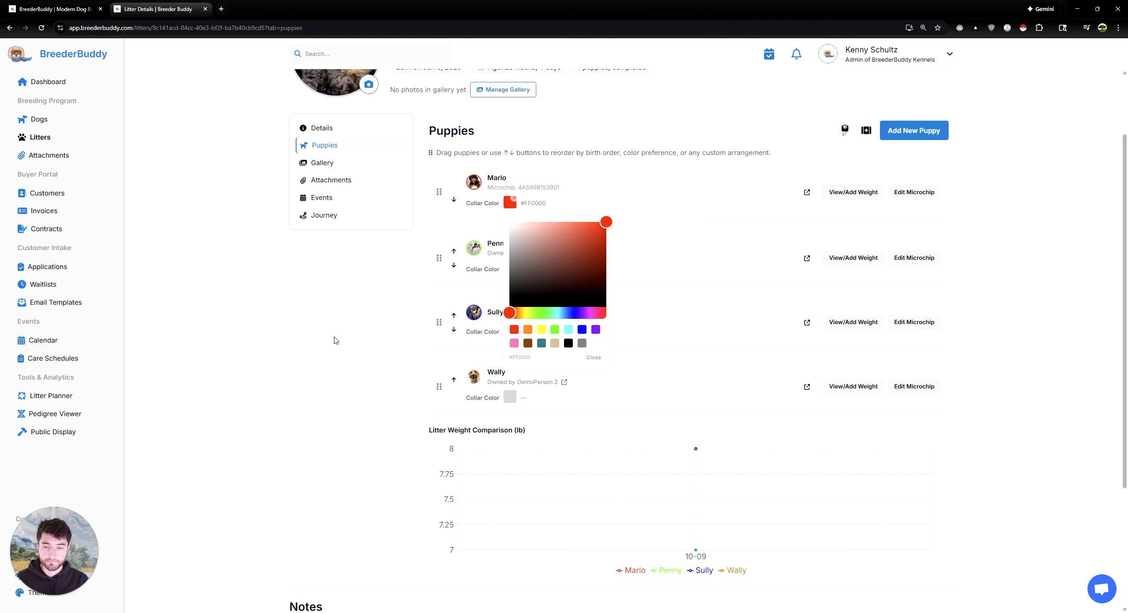
View the gallery, attachments and events of the Jax & Mellie Summer 2025f litter
scroll(335, 340, "up", 2)
left_click(326, 256)
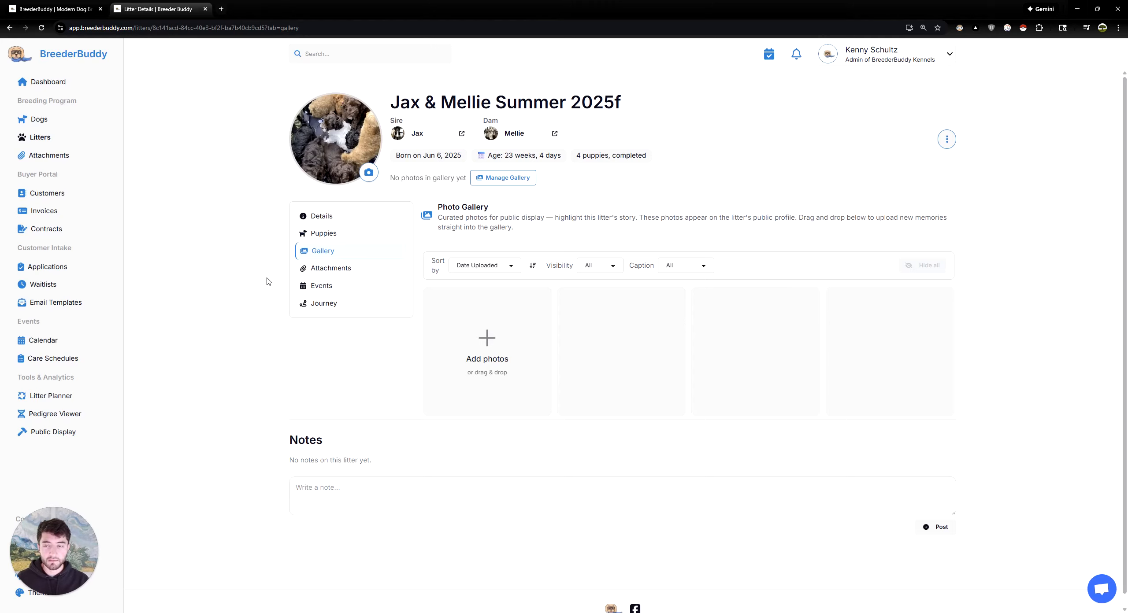
left_click(331, 271)
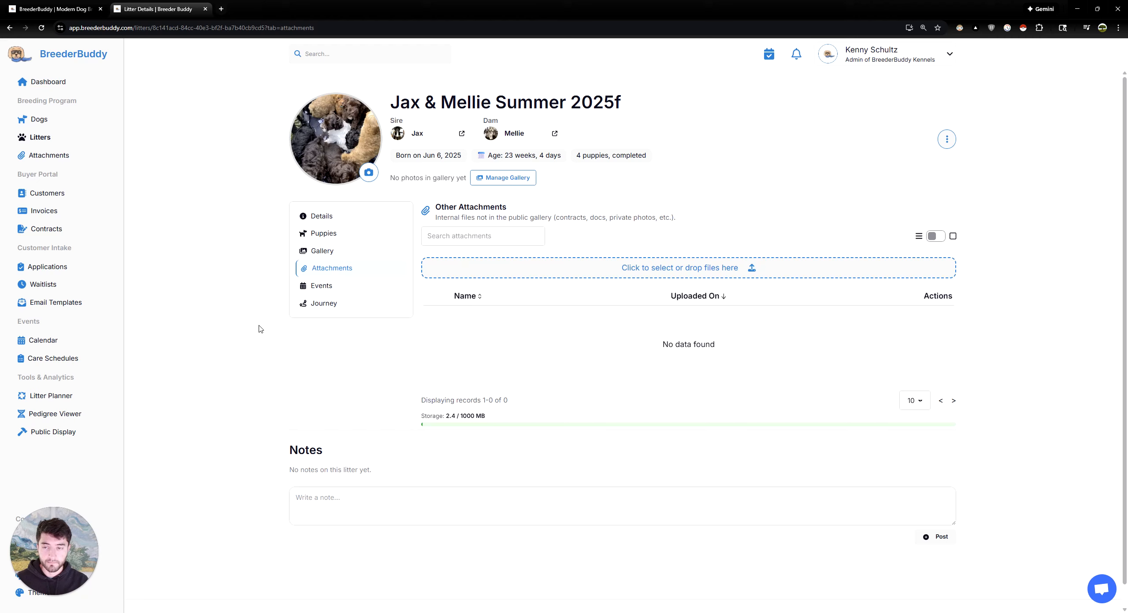
left_click(371, 289)
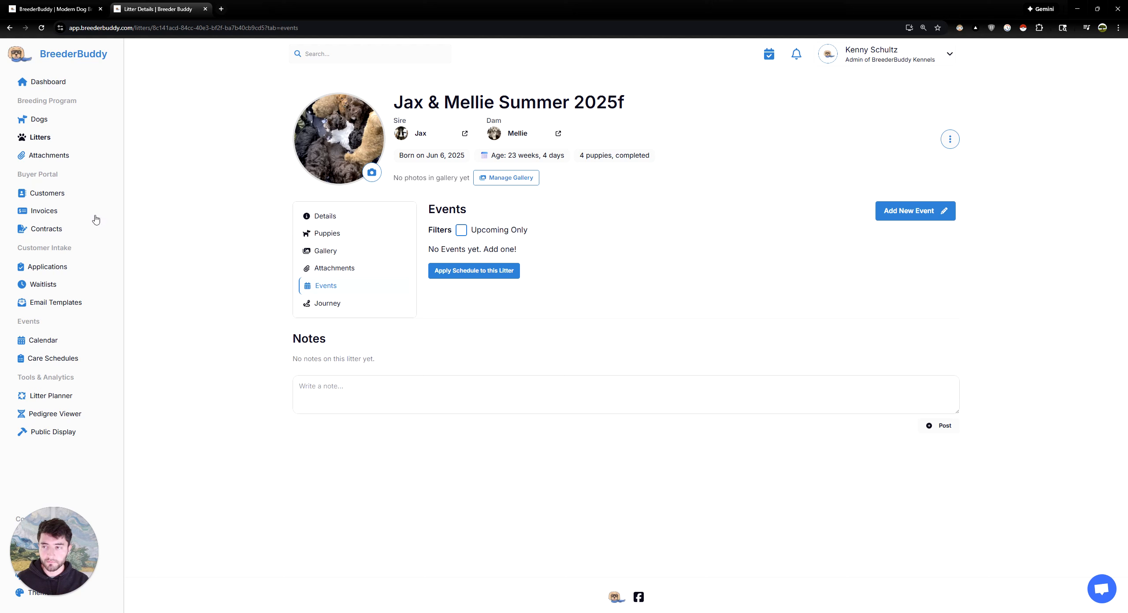
Open the kennel-wide list of all attachments
left_click(92, 164)
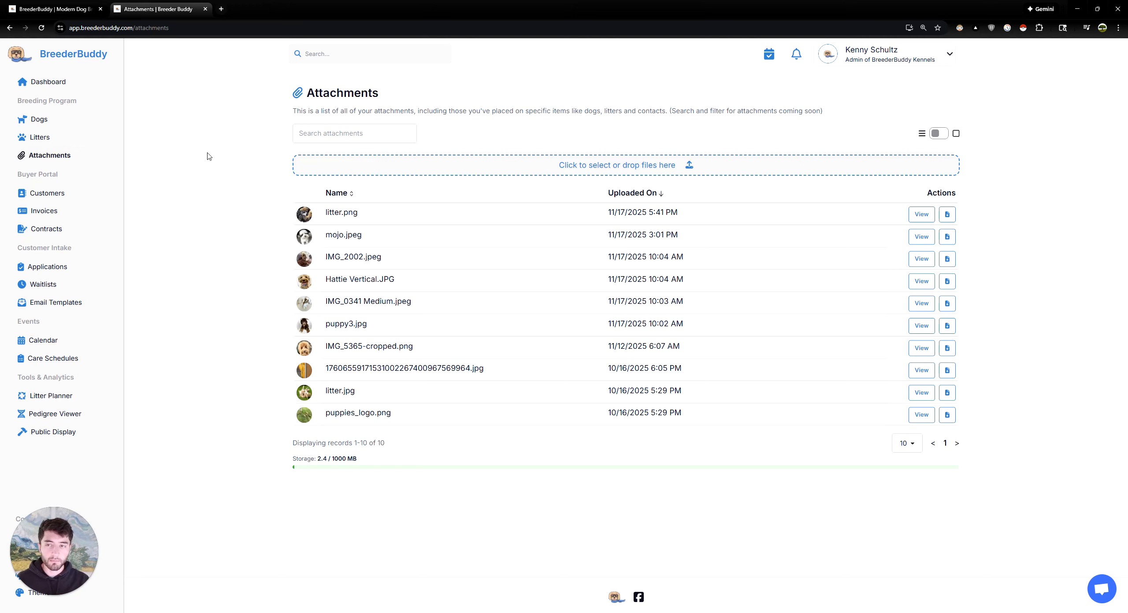
Open the test customer's record from the customer list and review its invoices, attachments, owned dogs, contract requests, original submission and details
left_click(77, 196)
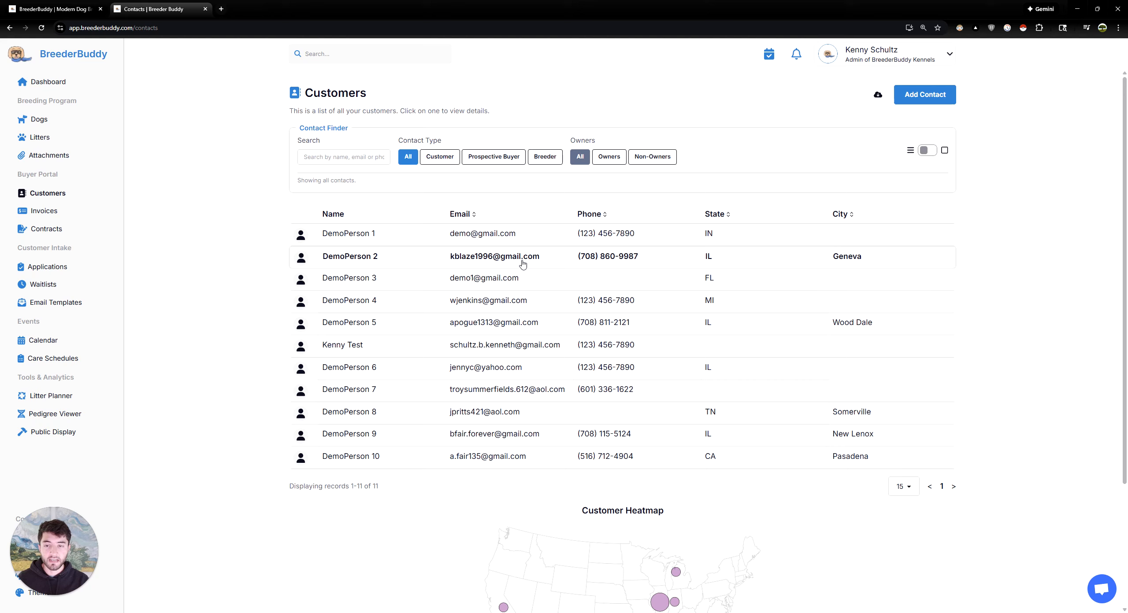
left_click(506, 346)
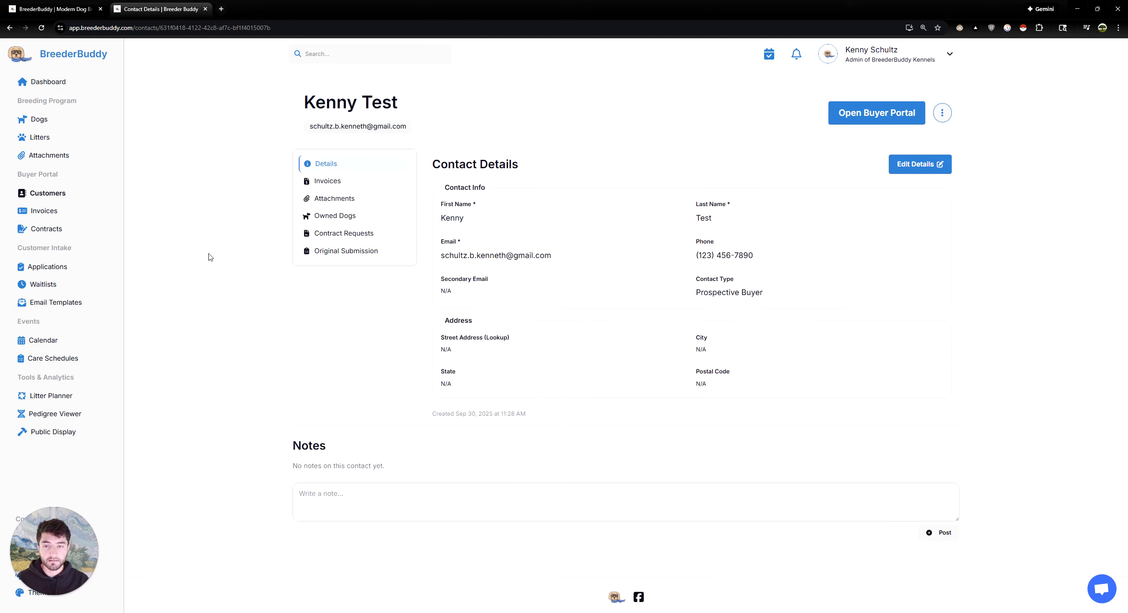
left_click(328, 181)
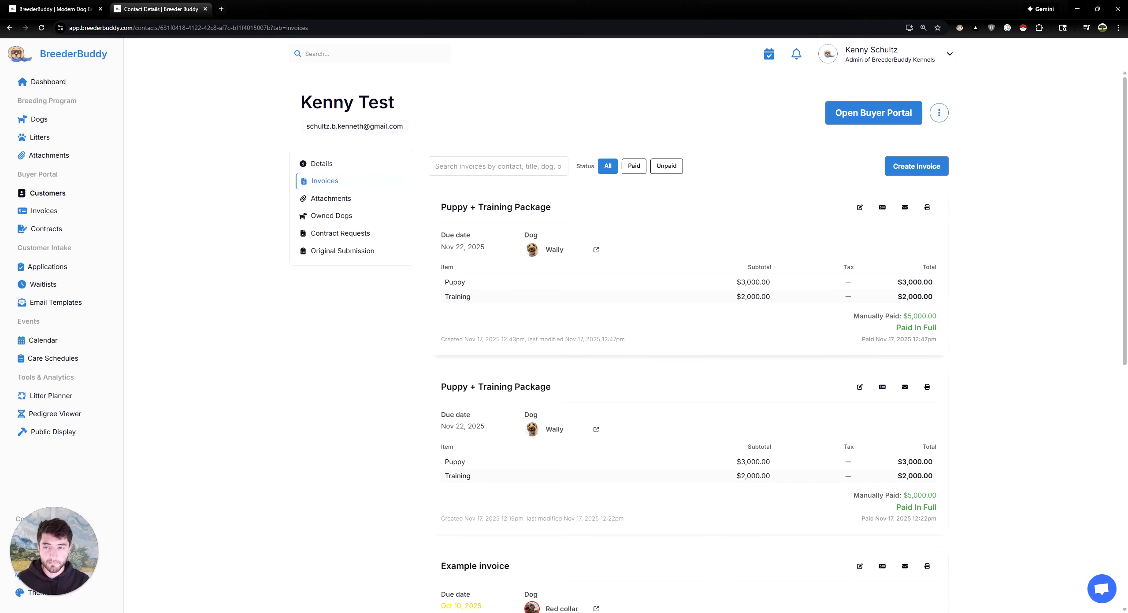
left_click(348, 204)
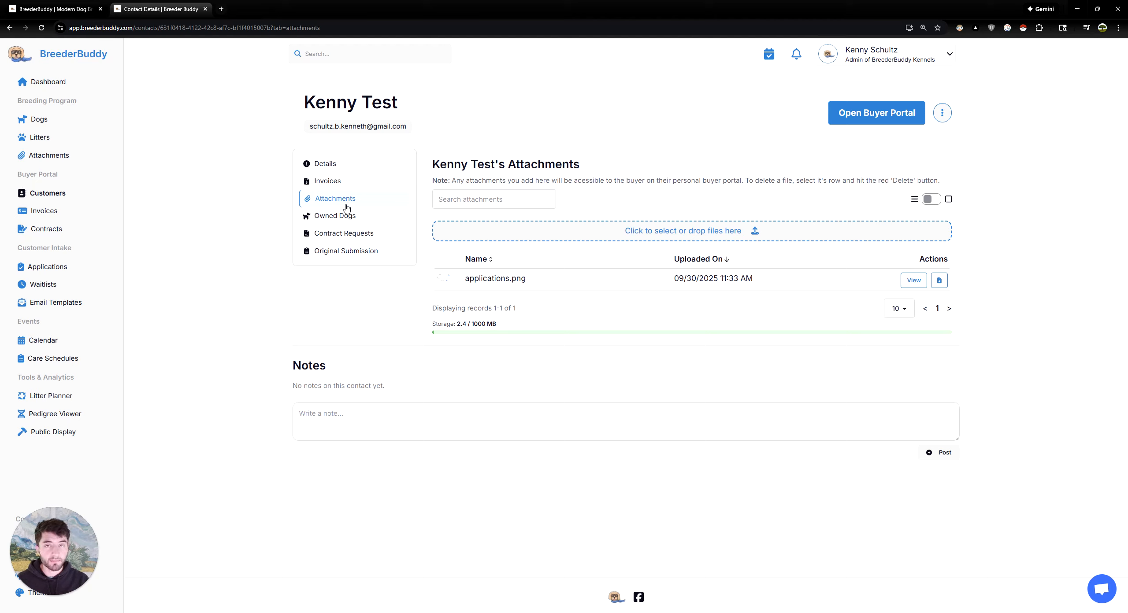
left_click(350, 216)
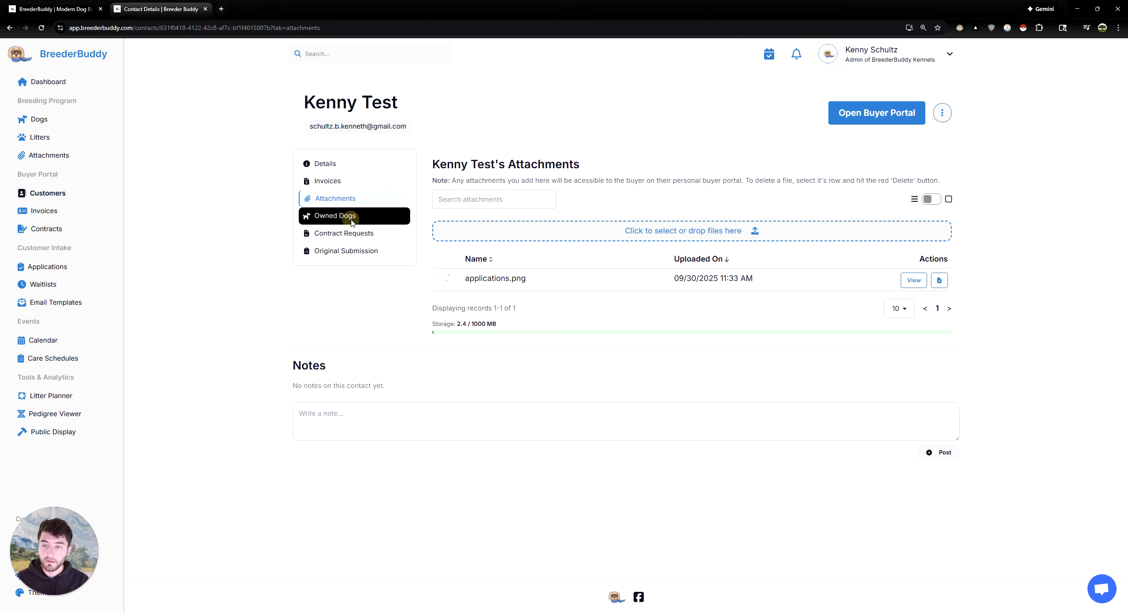
left_click(374, 238)
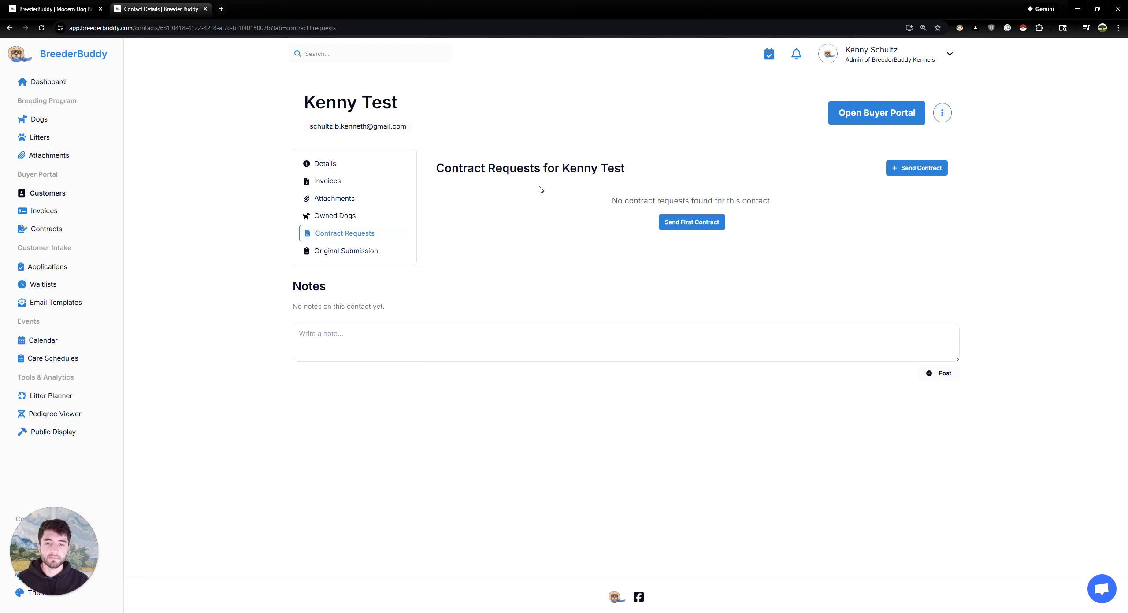
left_click(365, 250)
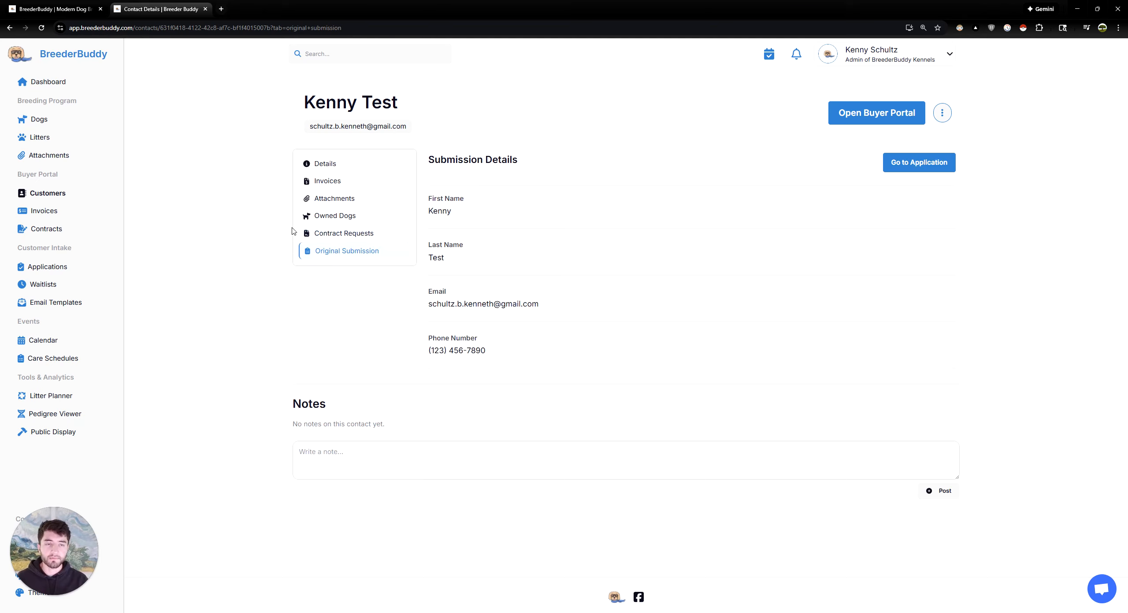
left_click(331, 167)
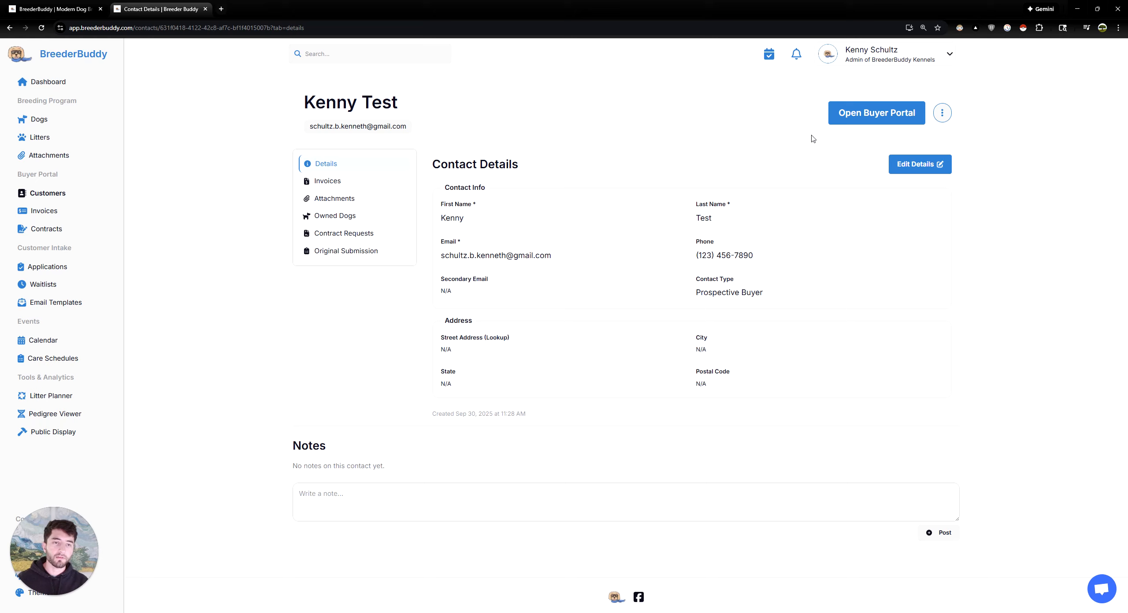
Open the test customer's buyer portal and look through its invoices, alternative payment methods, contracts and media
left_click(854, 114)
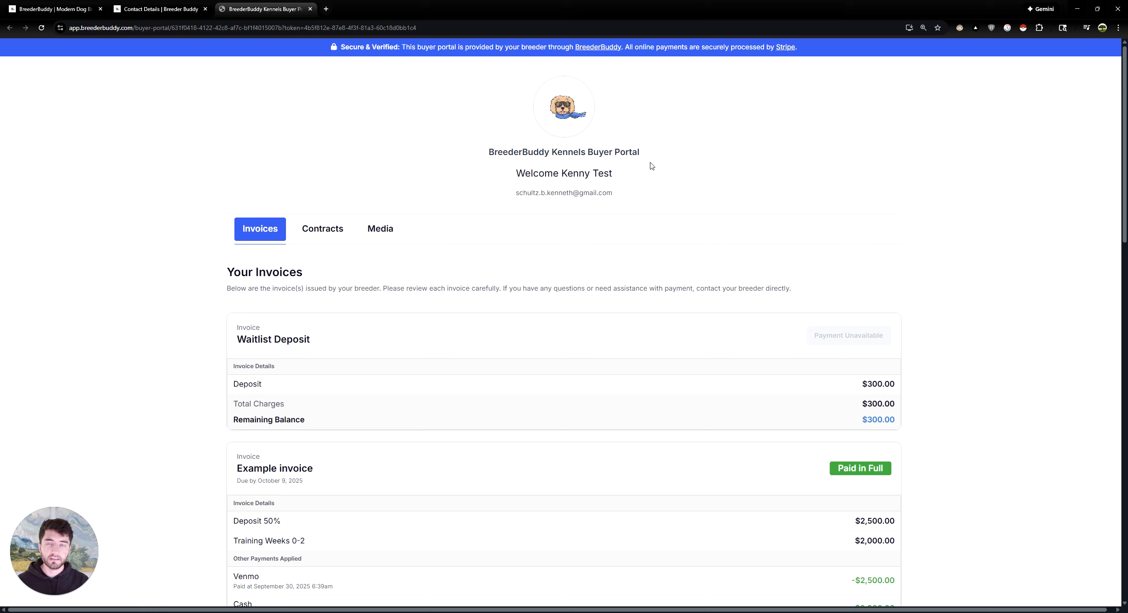
scroll(643, 172, "down", 1)
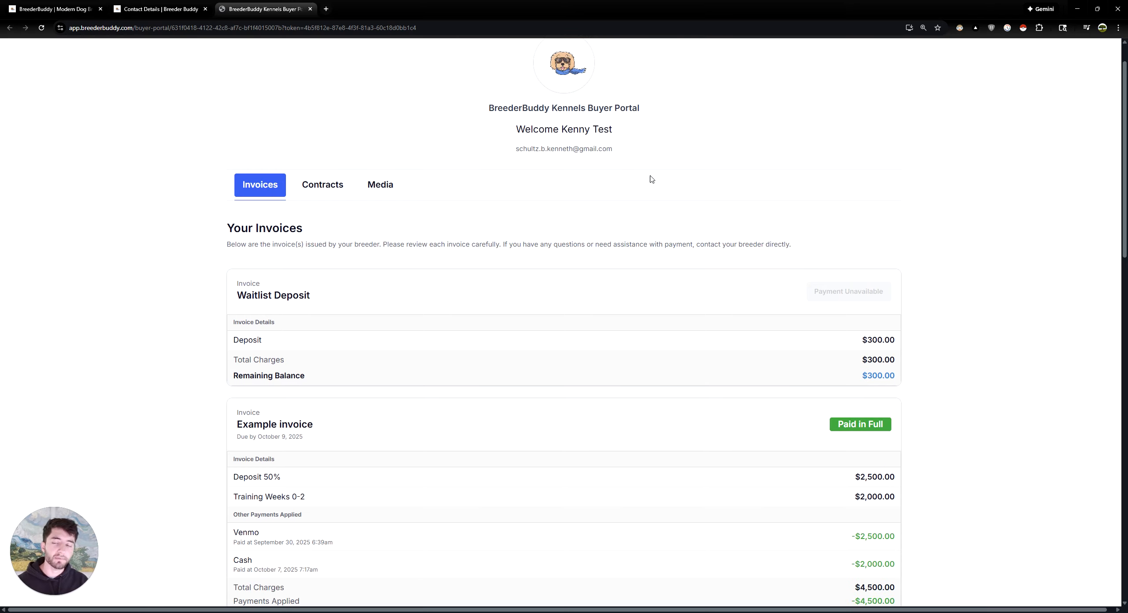
scroll(670, 181, "down", 8)
scroll(639, 238, "down", 10)
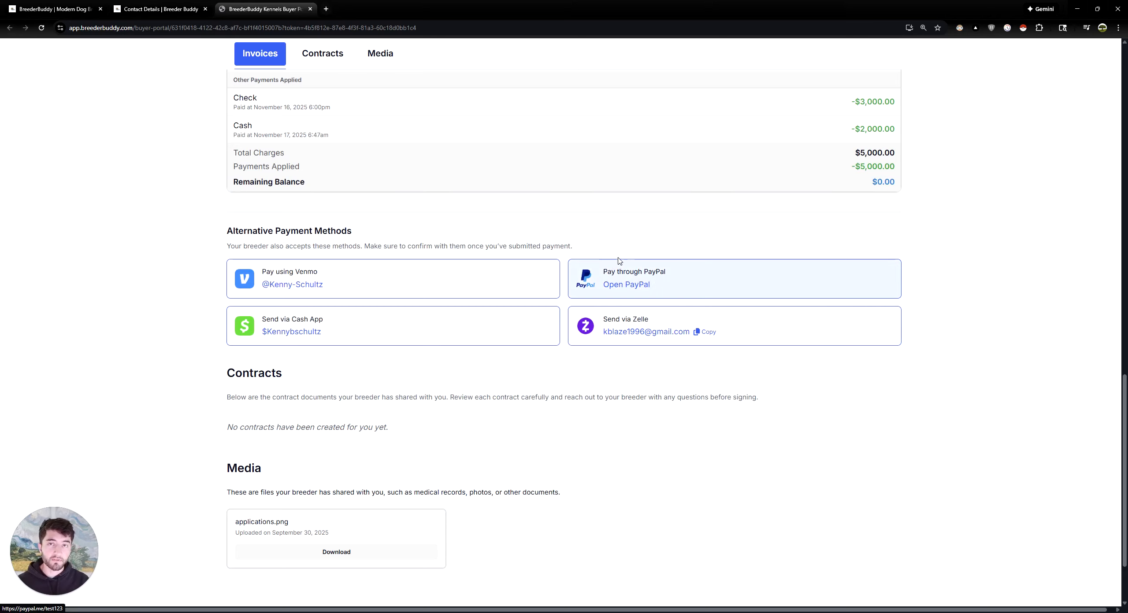
scroll(222, 176, "up", 15)
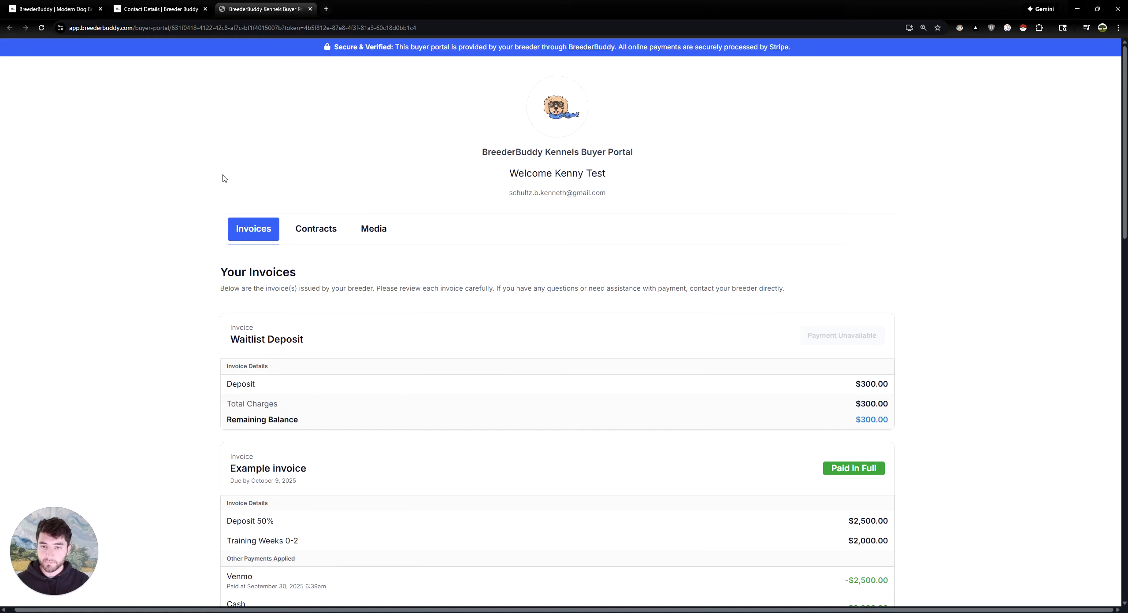
Return to the kennel app, list all invoices, and view the manual payments of the first Puppy + Training Package invoice without saving
left_click(174, 5)
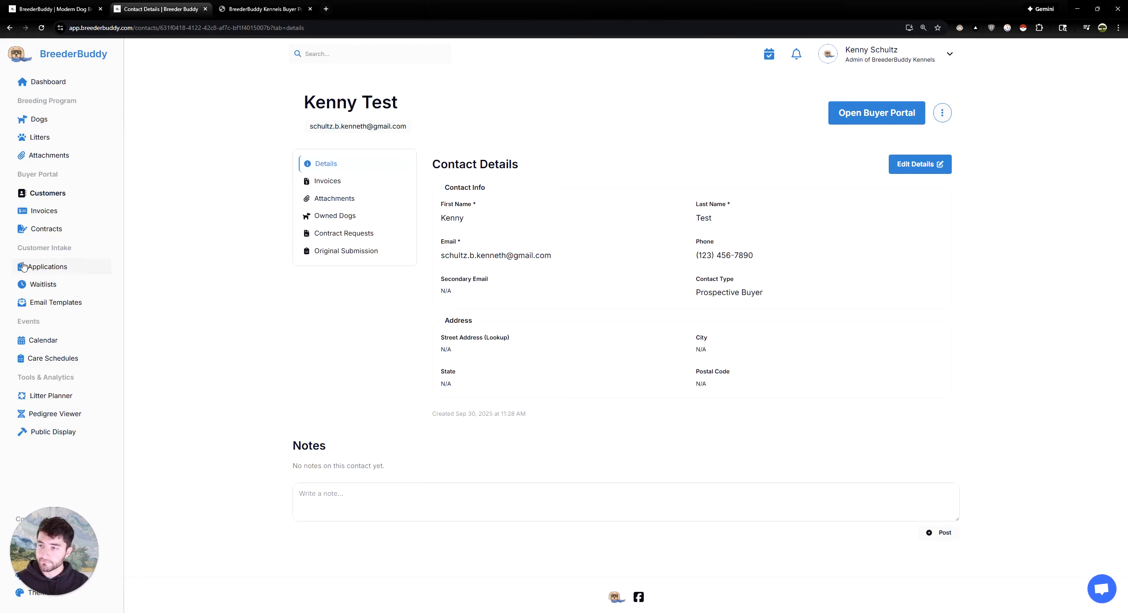
left_click(30, 219)
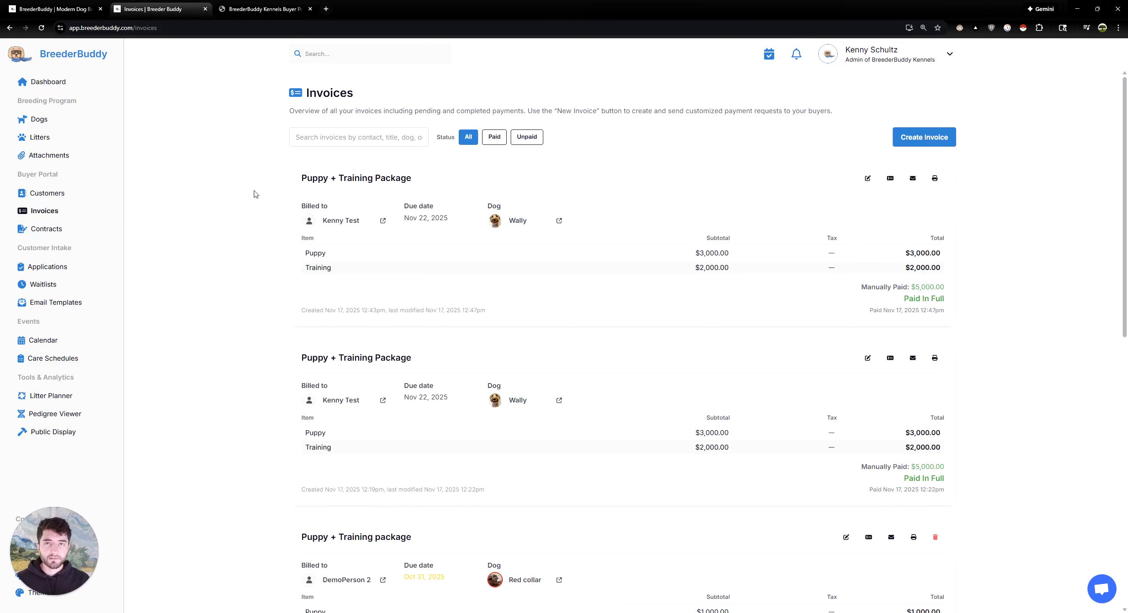
left_click(890, 178)
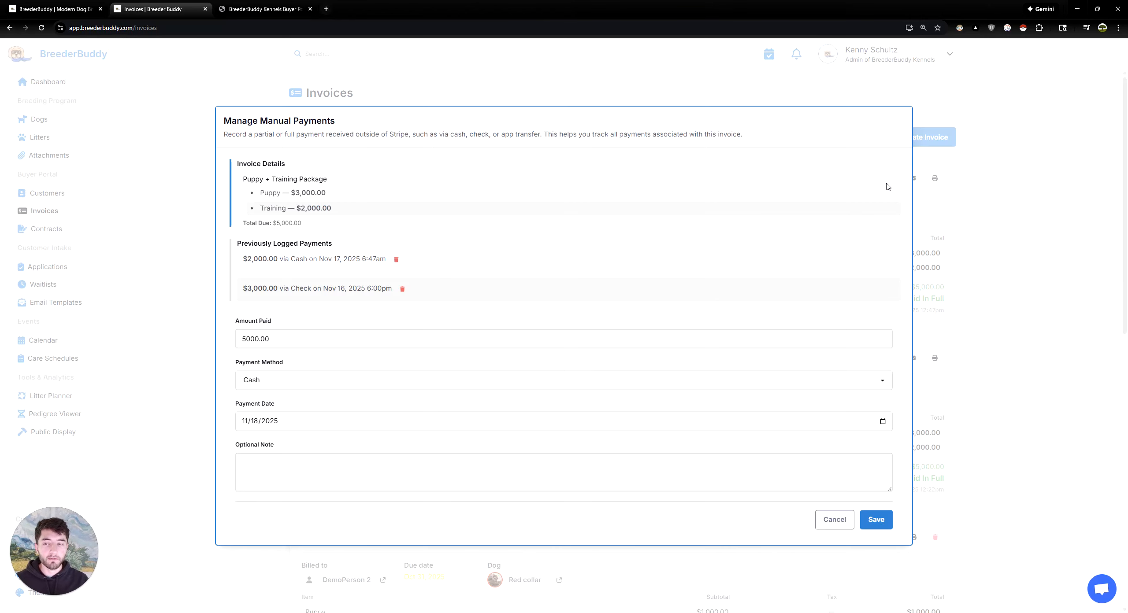
left_click(167, 240)
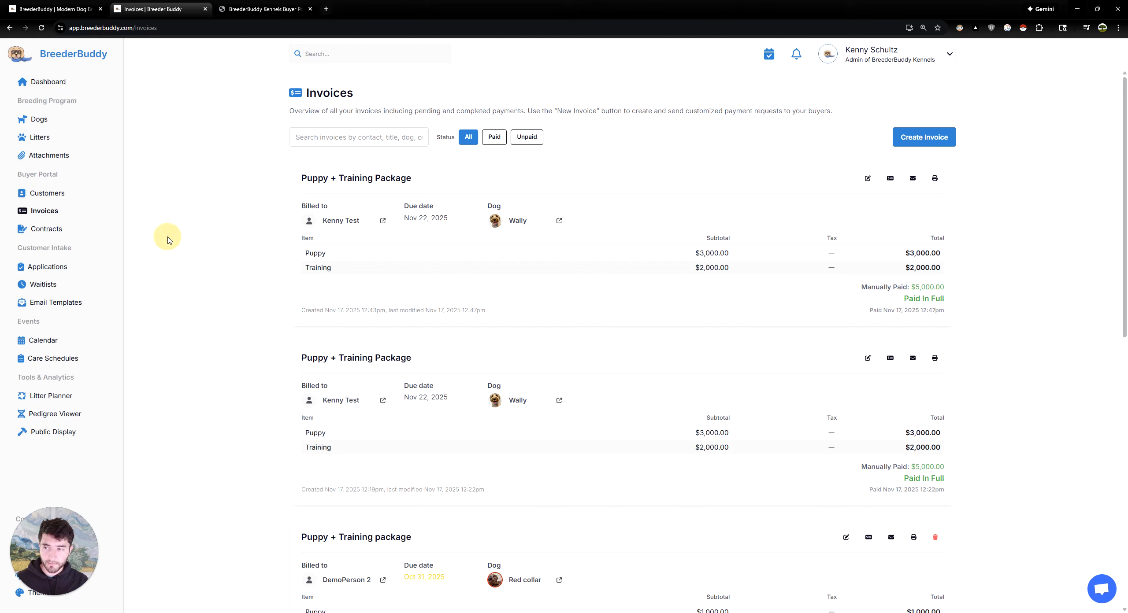
Open the Service Dog Agreement from the kennel's contract templates
left_click(48, 228)
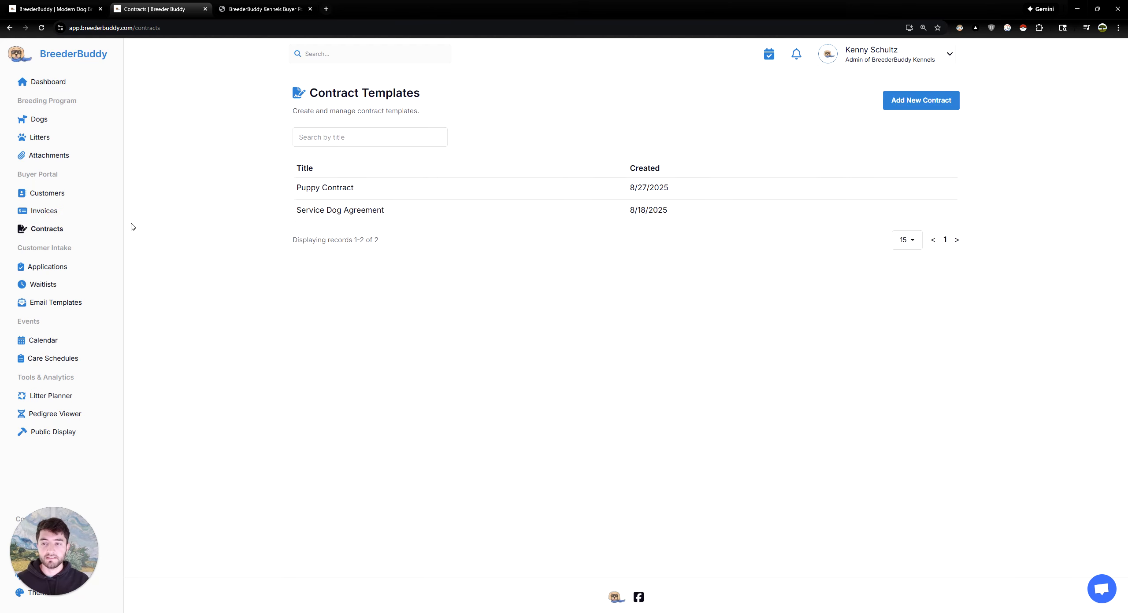
left_click(348, 211)
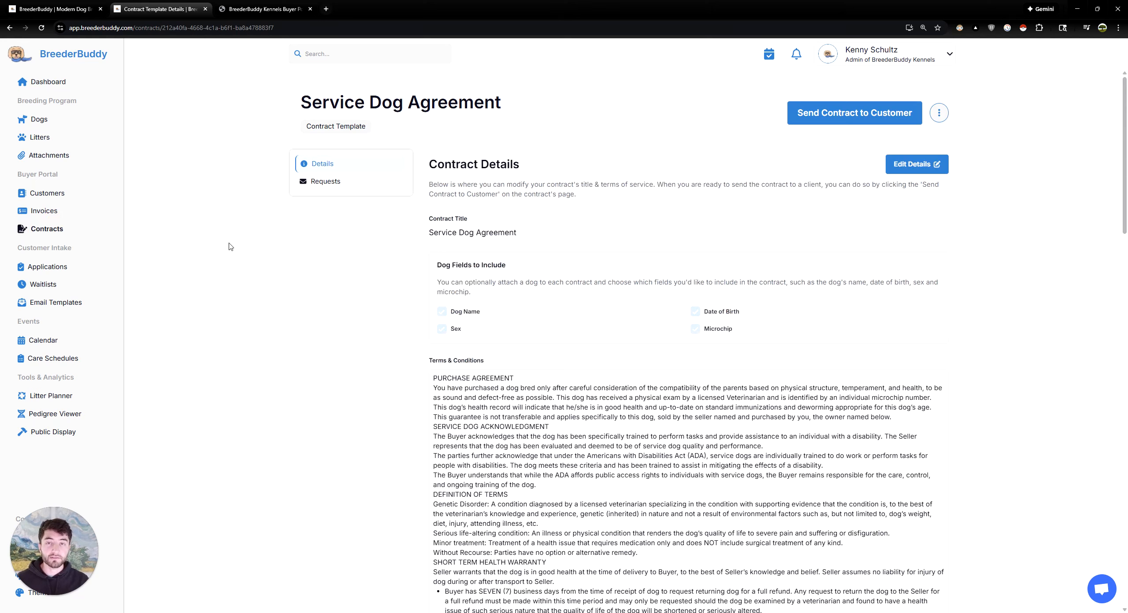
View the form builder and submissions of the Puppy buyer application, and open the kennel's waitlists
left_click(80, 267)
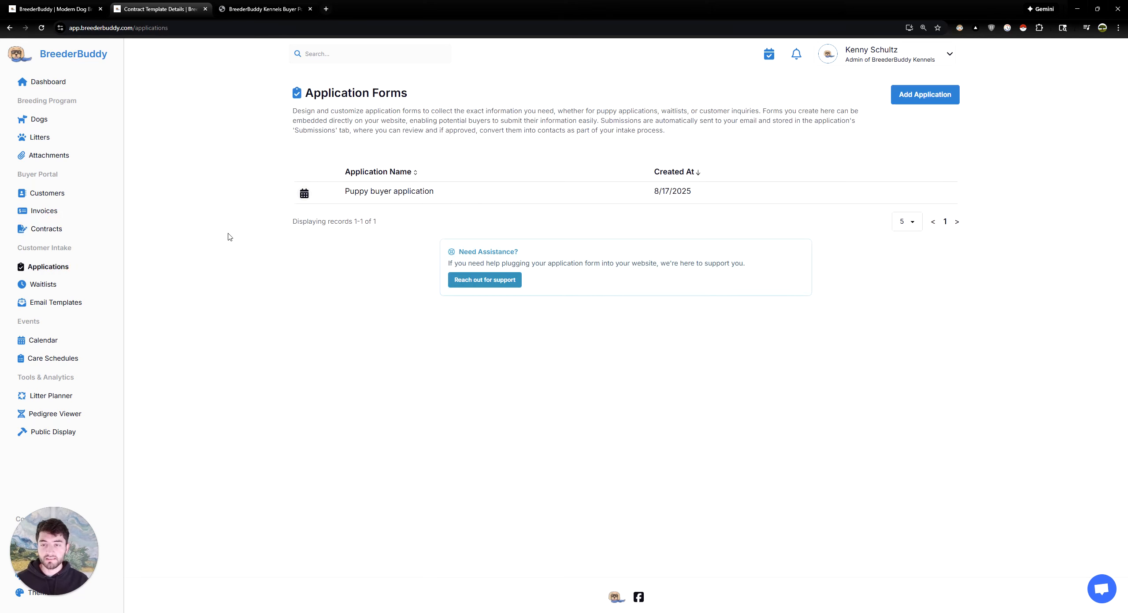
left_click(347, 190)
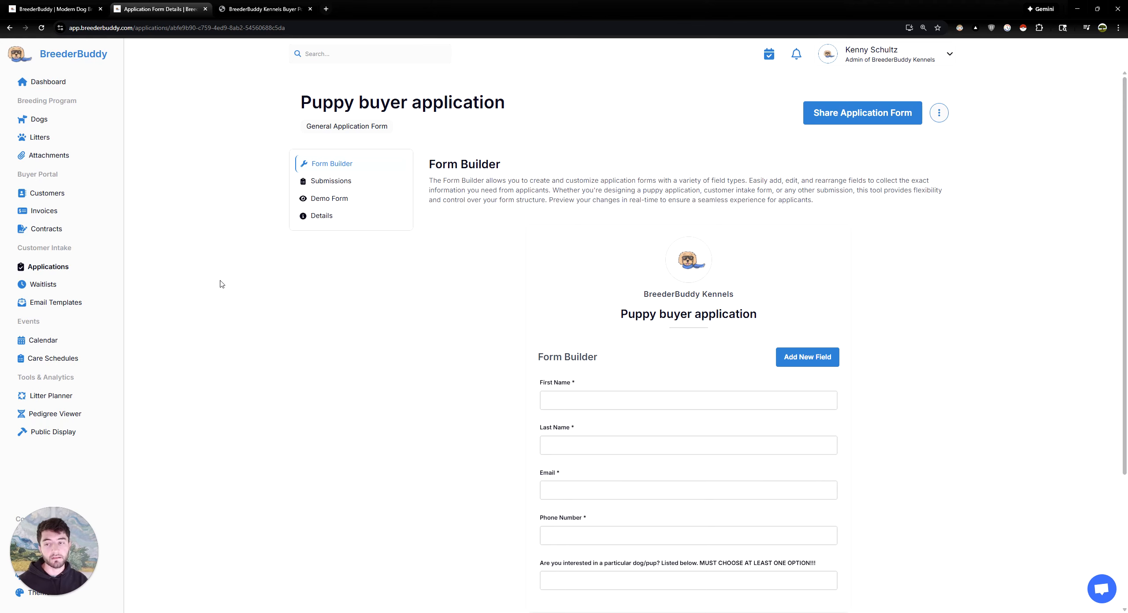
left_click(330, 182)
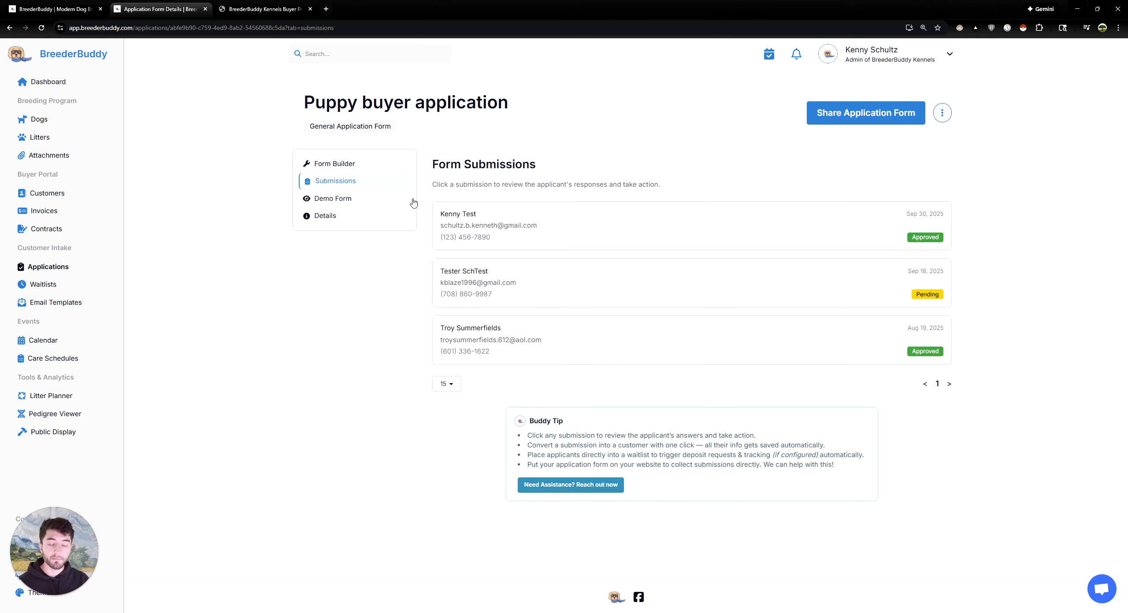
left_click(44, 284)
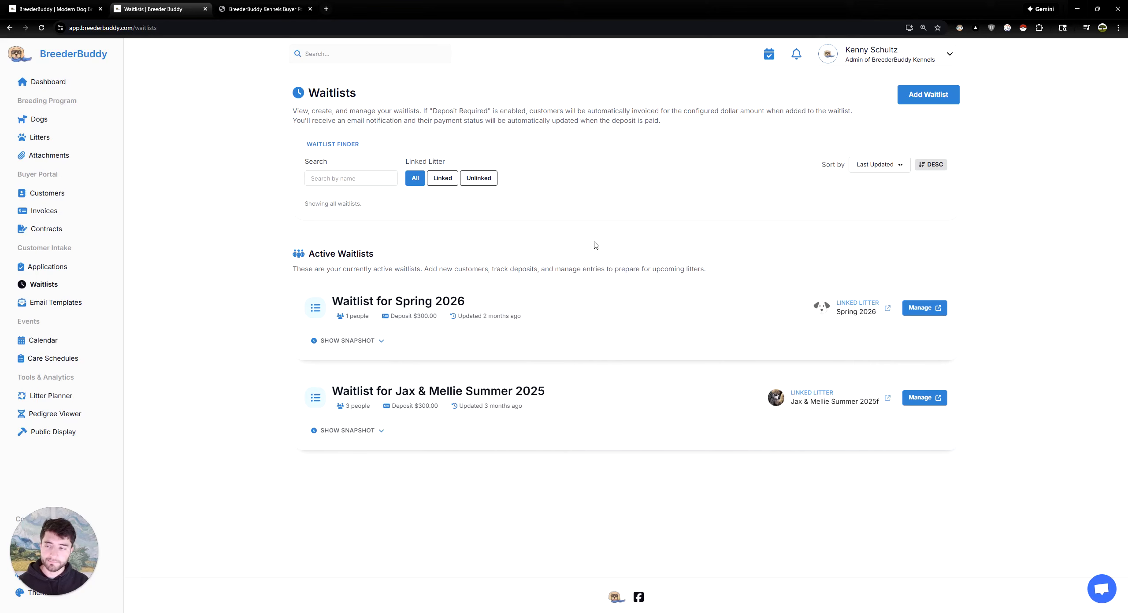
Expand the Application Submission Receipt email template and review its custom message and example preview
left_click(56, 303)
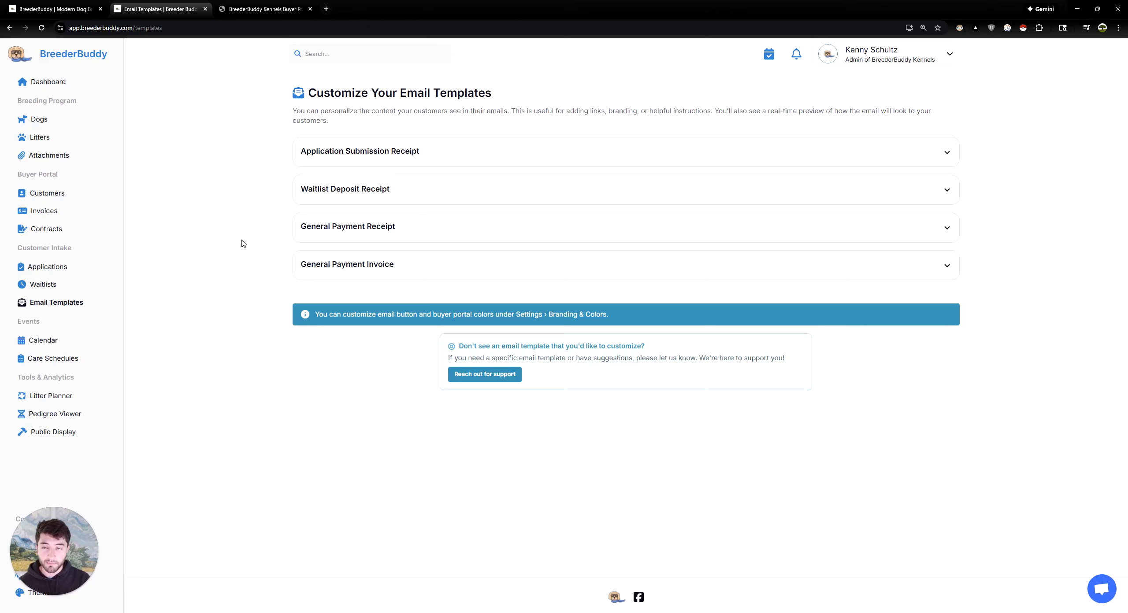
left_click(345, 151)
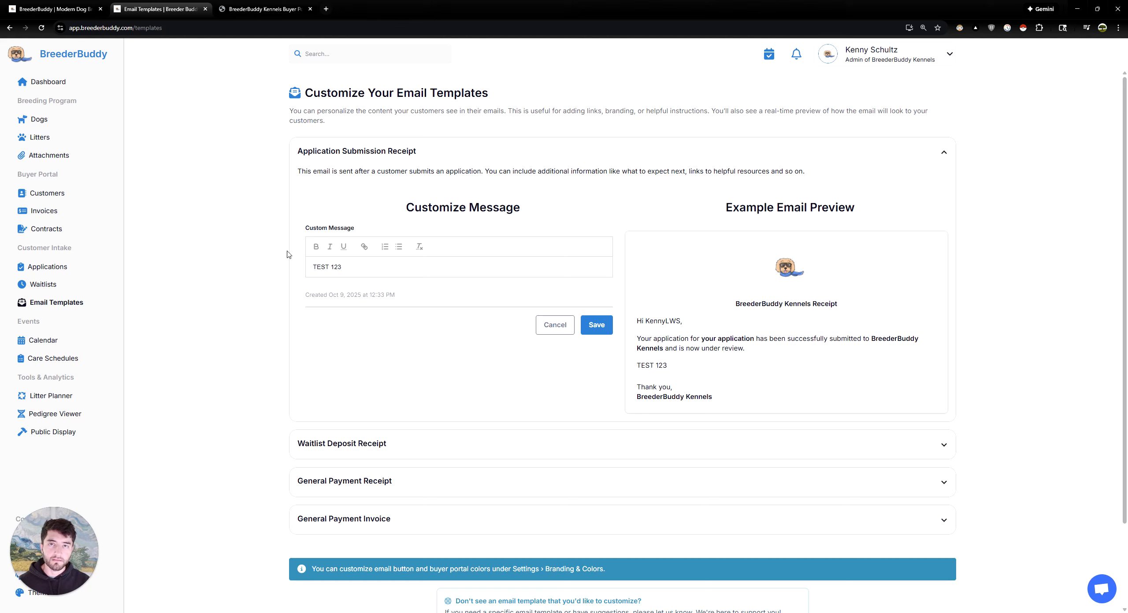
scroll(274, 397, "down", 2)
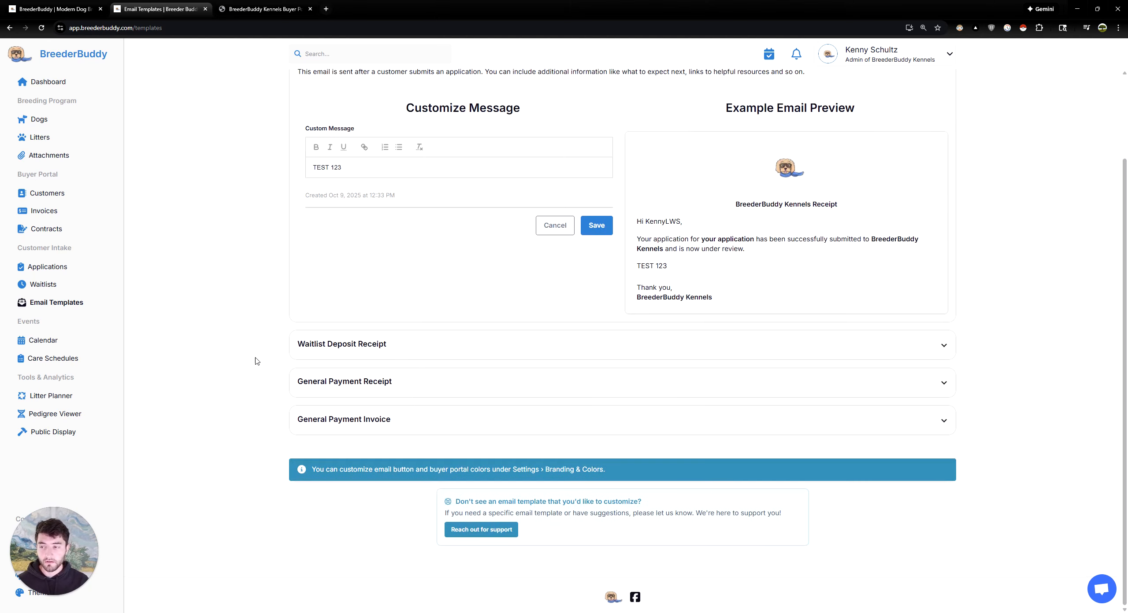
scroll(154, 335, "up", 2)
Review the kennel's upcoming events and the November 2025 calendar of all events
left_click(66, 338)
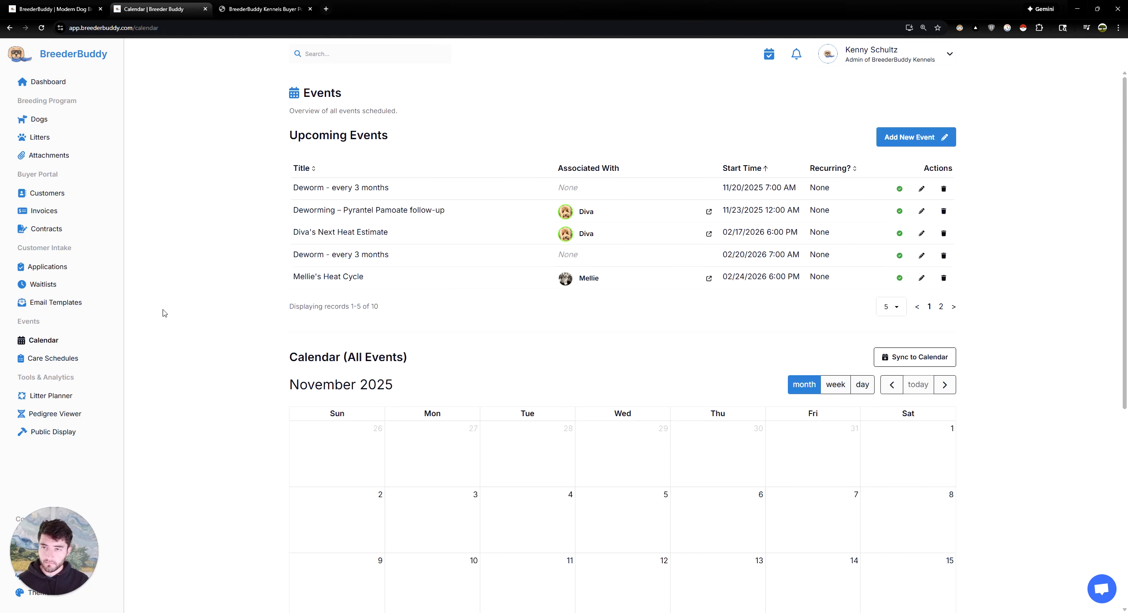
scroll(167, 313, "down", 3)
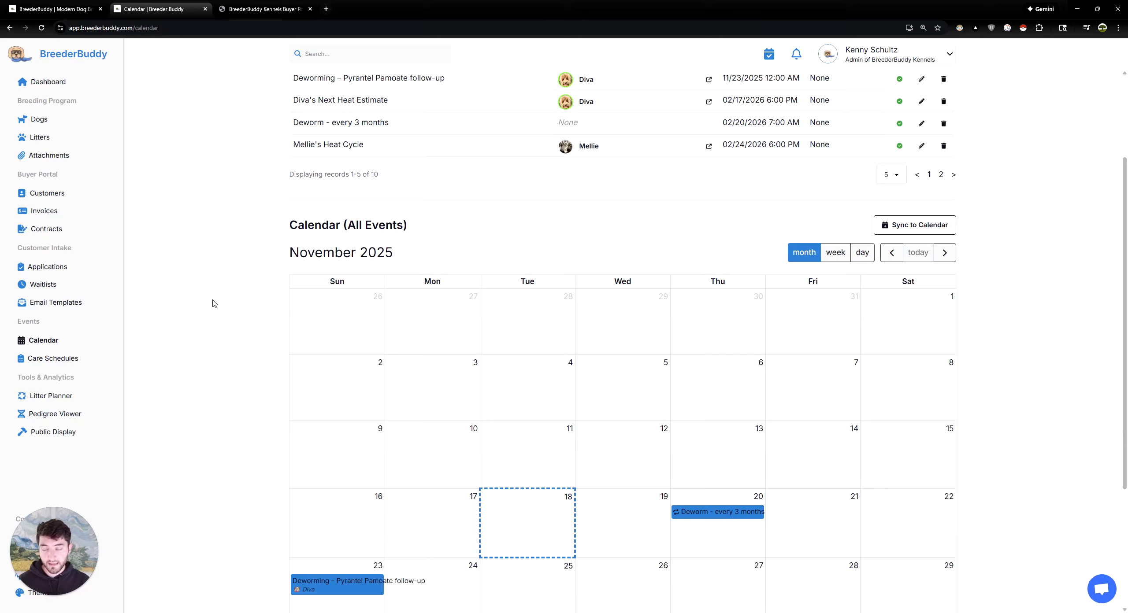
scroll(212, 301, "up", 3)
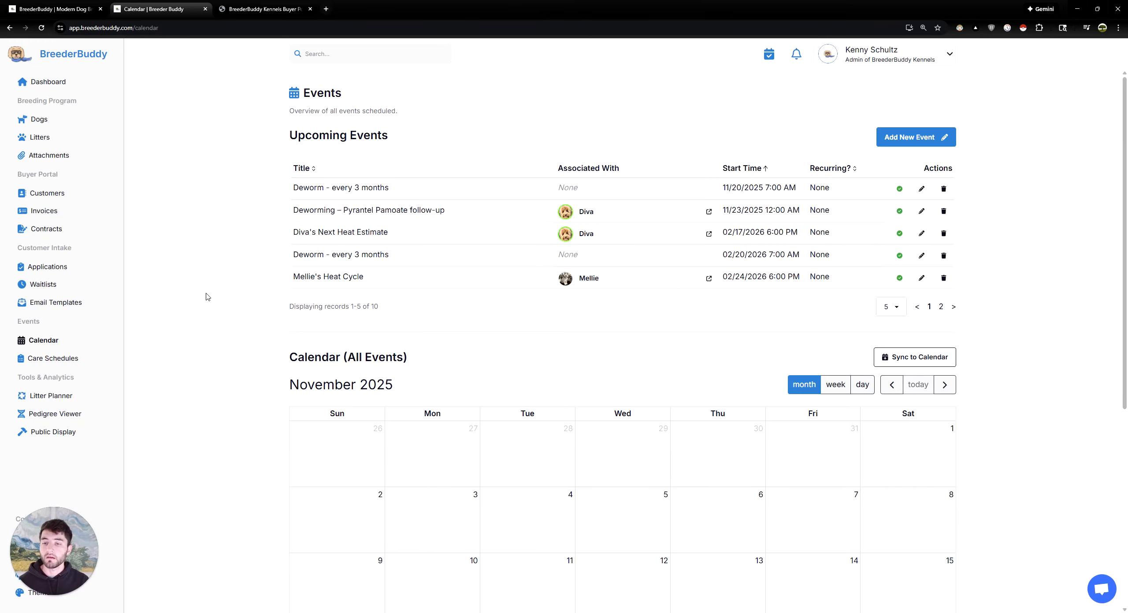
scroll(207, 297, "down", 5)
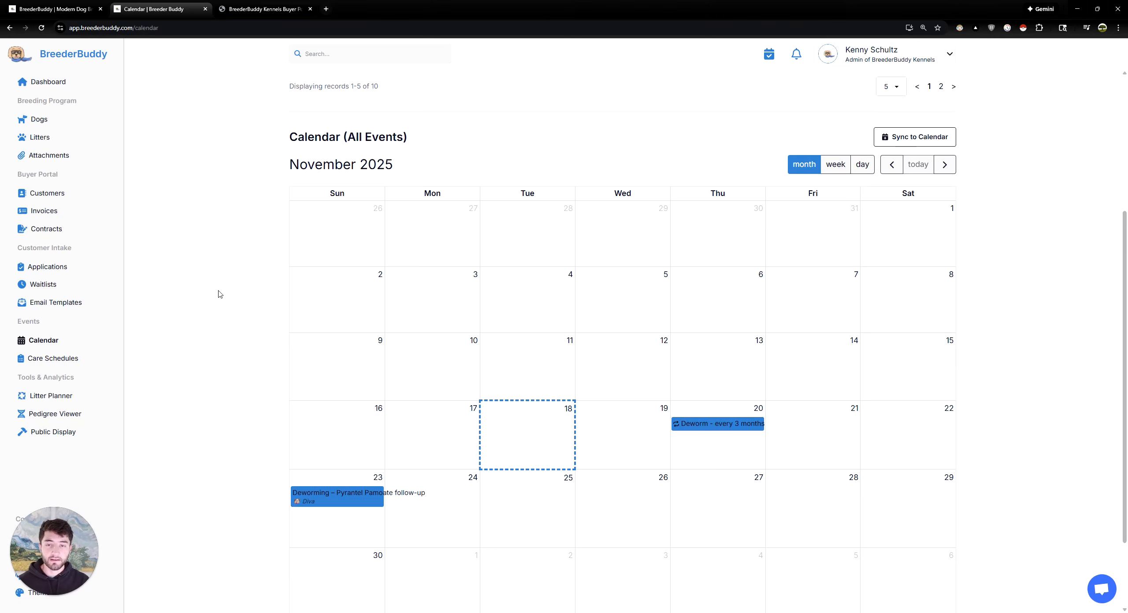
scroll(214, 293, "up", 3)
scroll(210, 292, "up", 2)
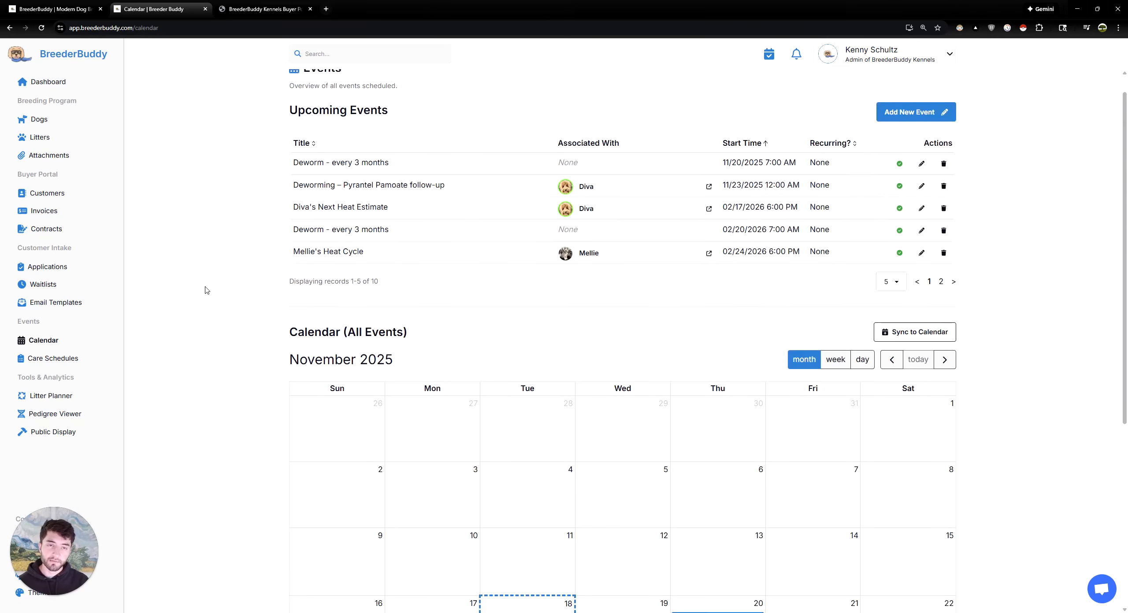
View the care schedules, and examine the breeding females' projected heat cycles for early 2026 in the Litter Planner
left_click(53, 358)
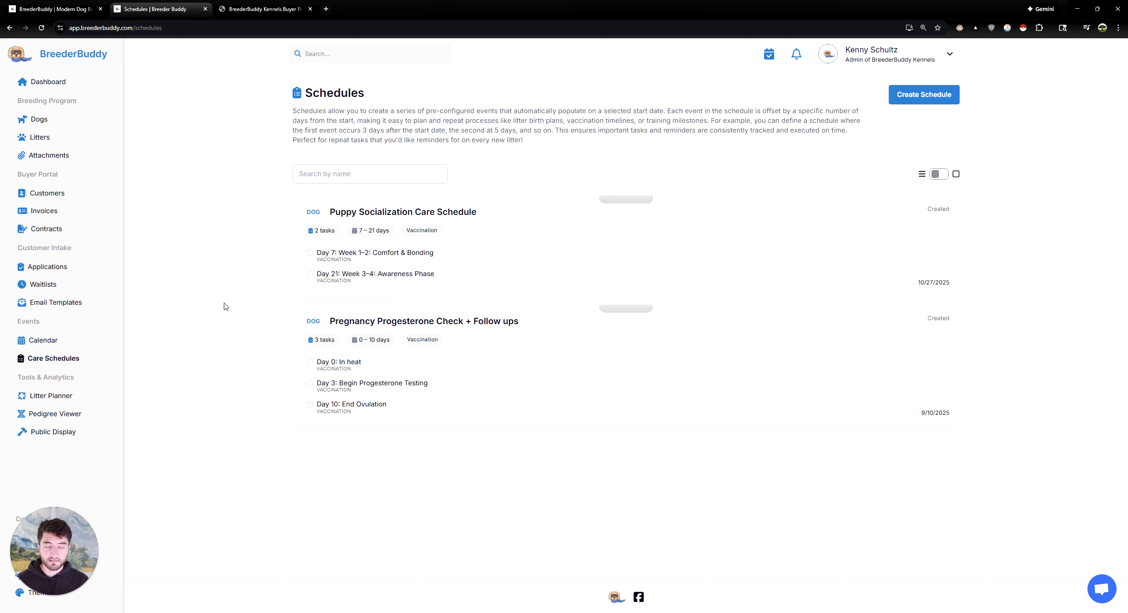
left_click(100, 393)
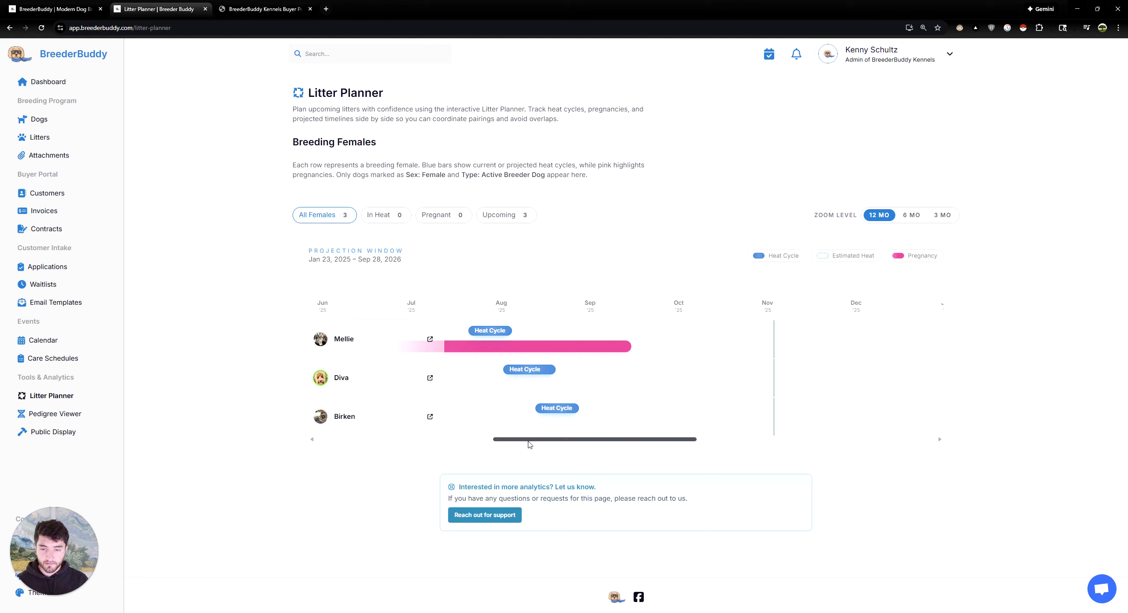
left_click_drag(528, 441, 685, 436)
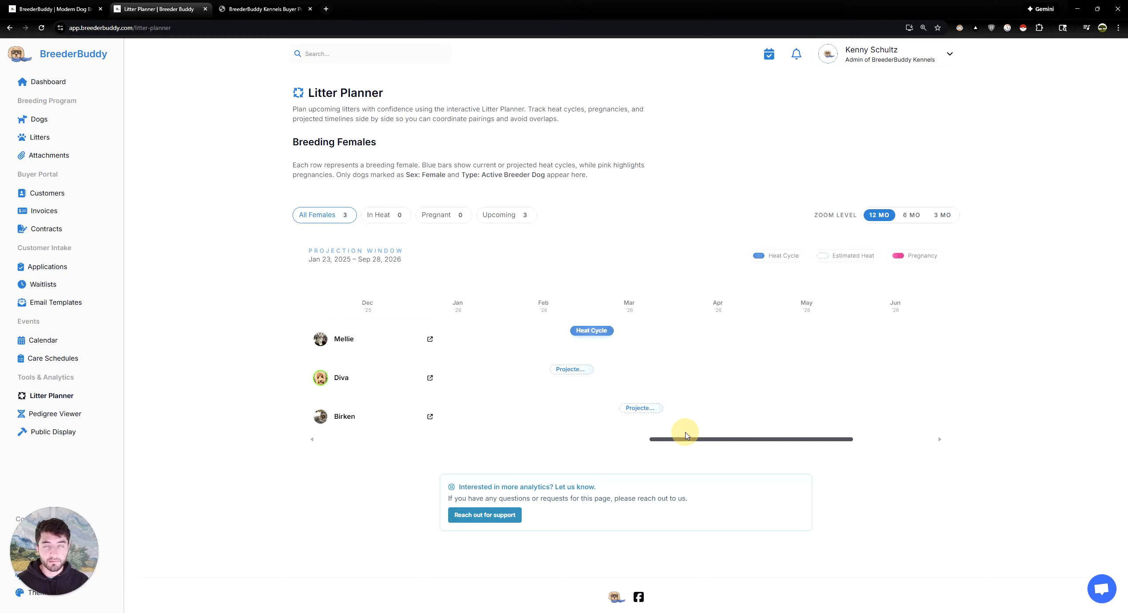
Examine the lineage graph of all dogs and litters in the Pedigree Viewer
left_click(52, 414)
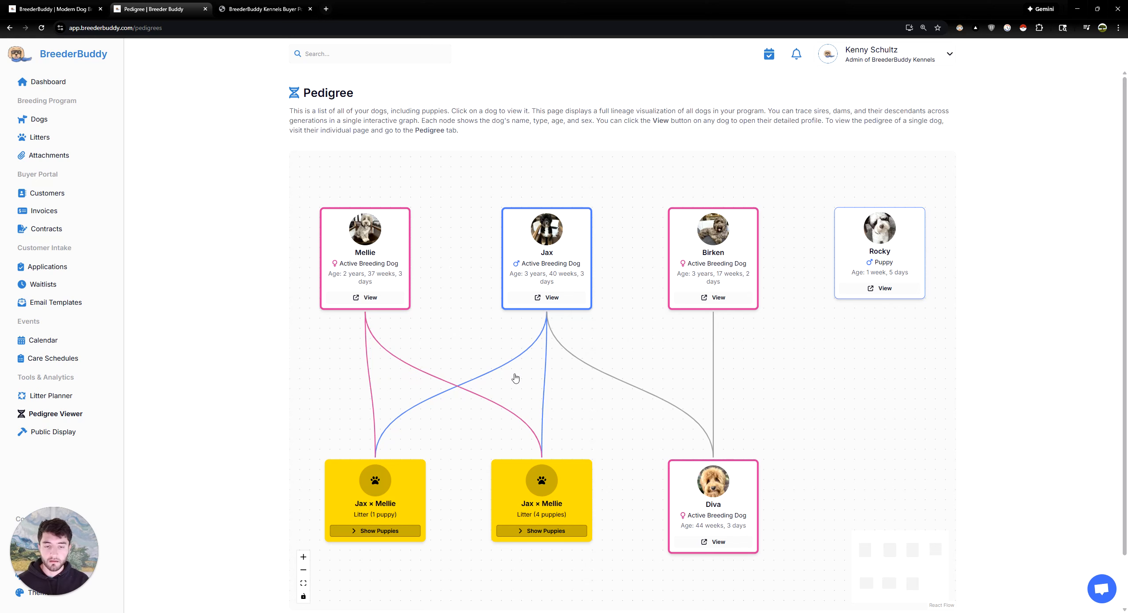
left_click_drag(700, 359, 789, 303)
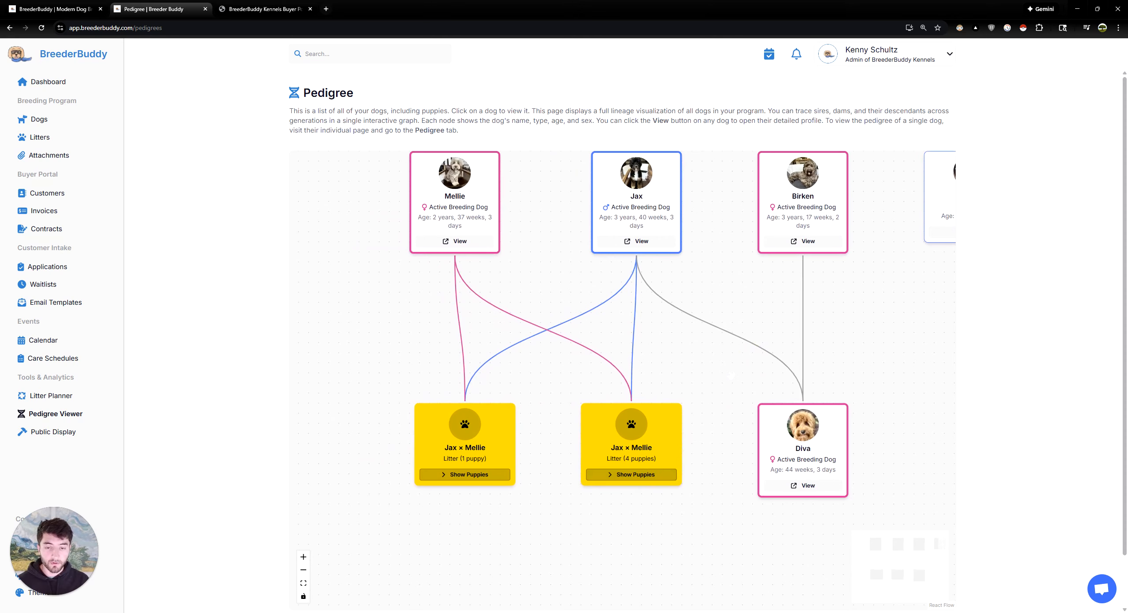
scroll(205, 343, "down", 1)
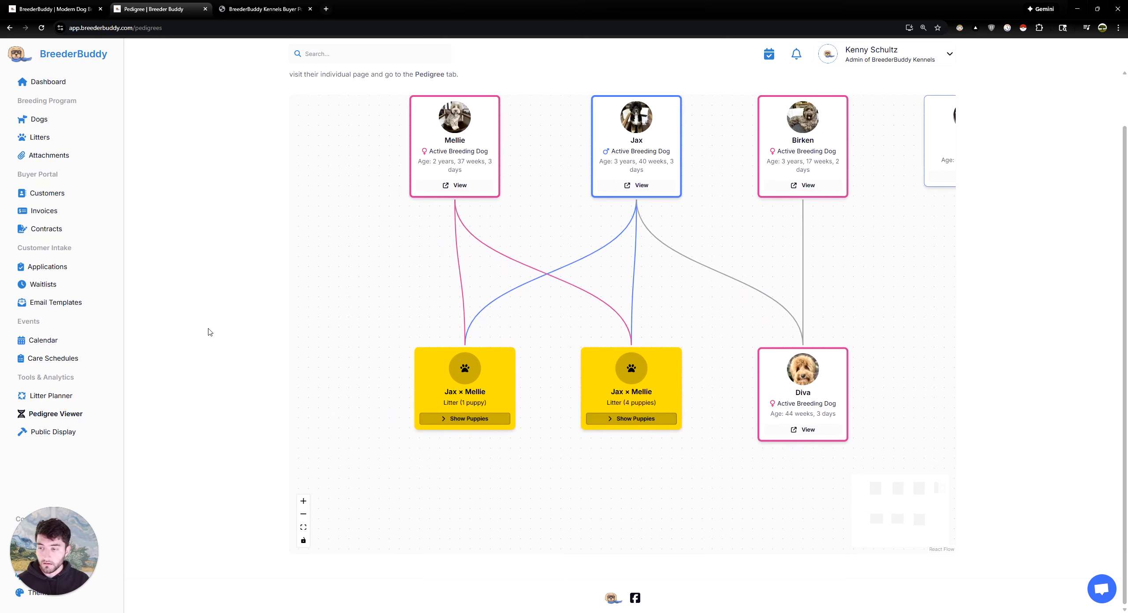
Review the public display page with its featured dogs, and return to the dashboard
left_click(64, 433)
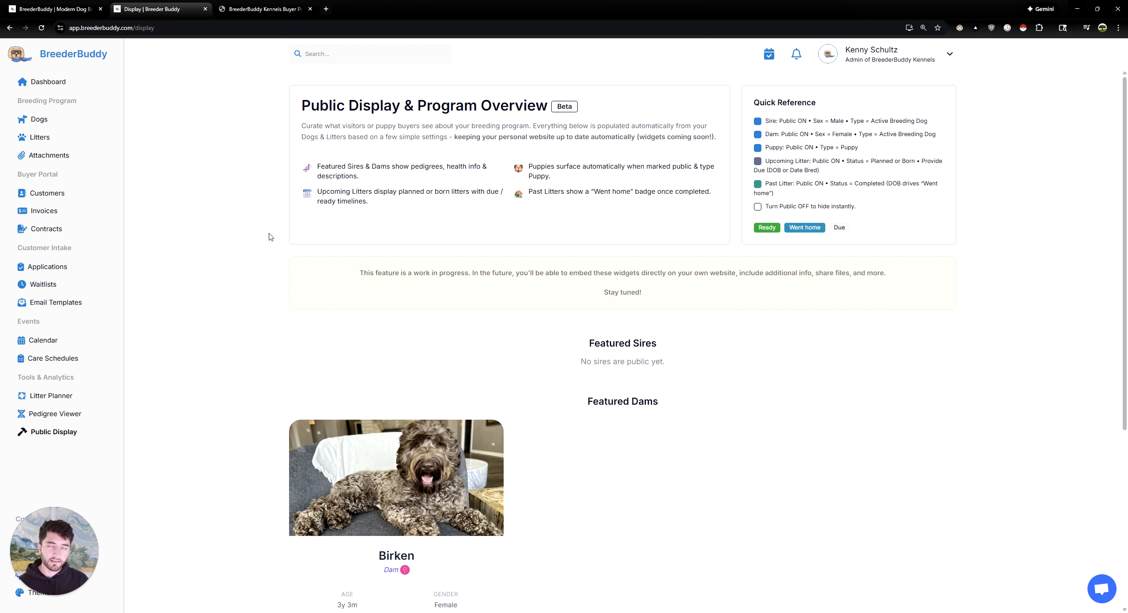
scroll(263, 243, "down", 3)
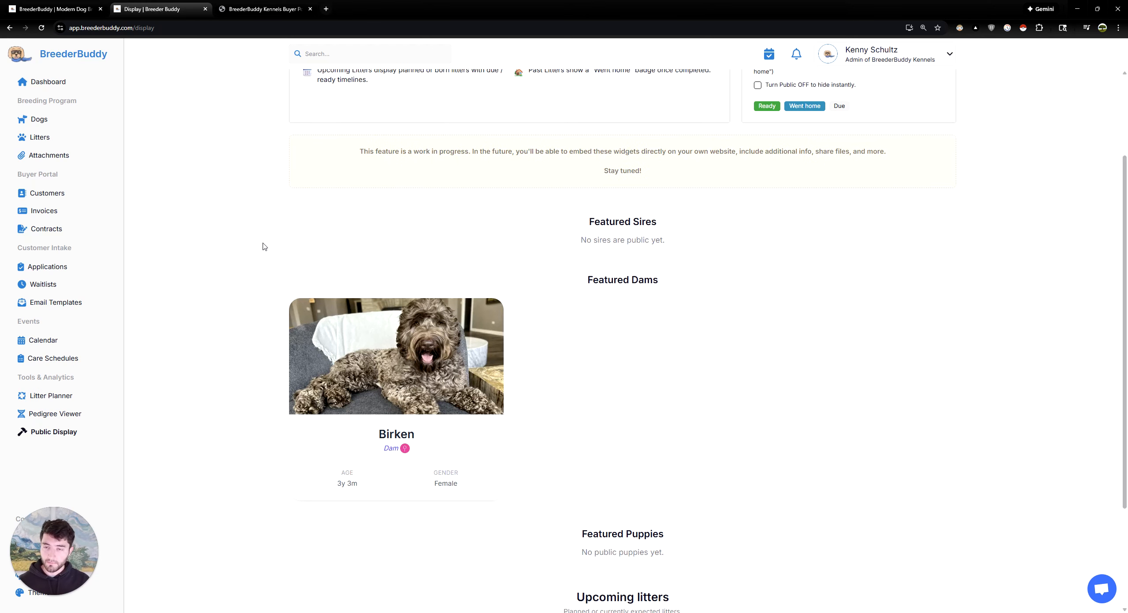
scroll(263, 246, "up", 3)
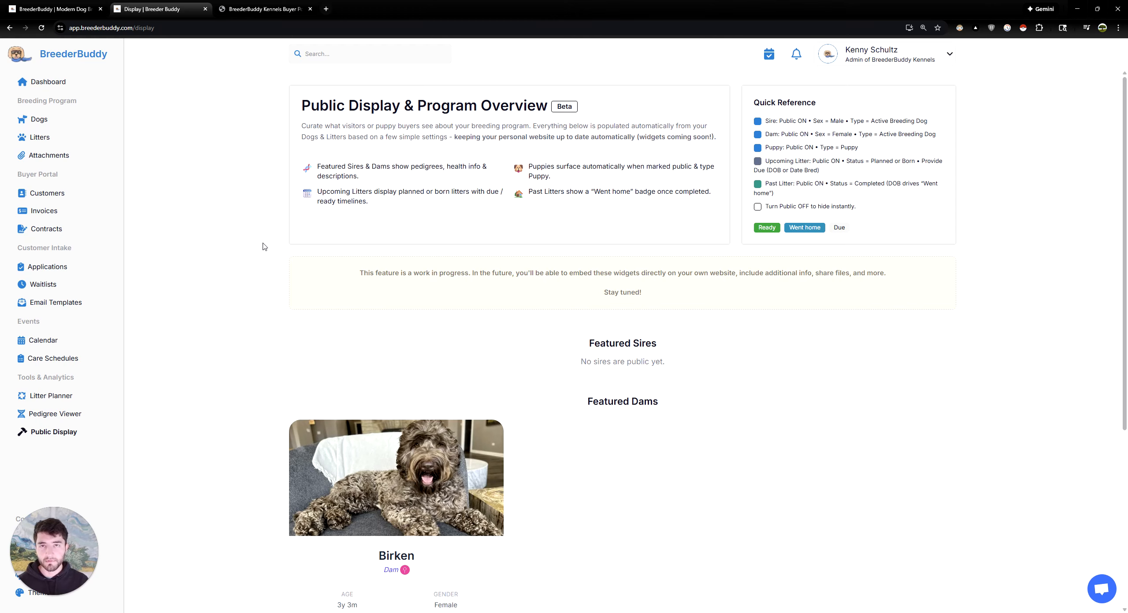
left_click(47, 83)
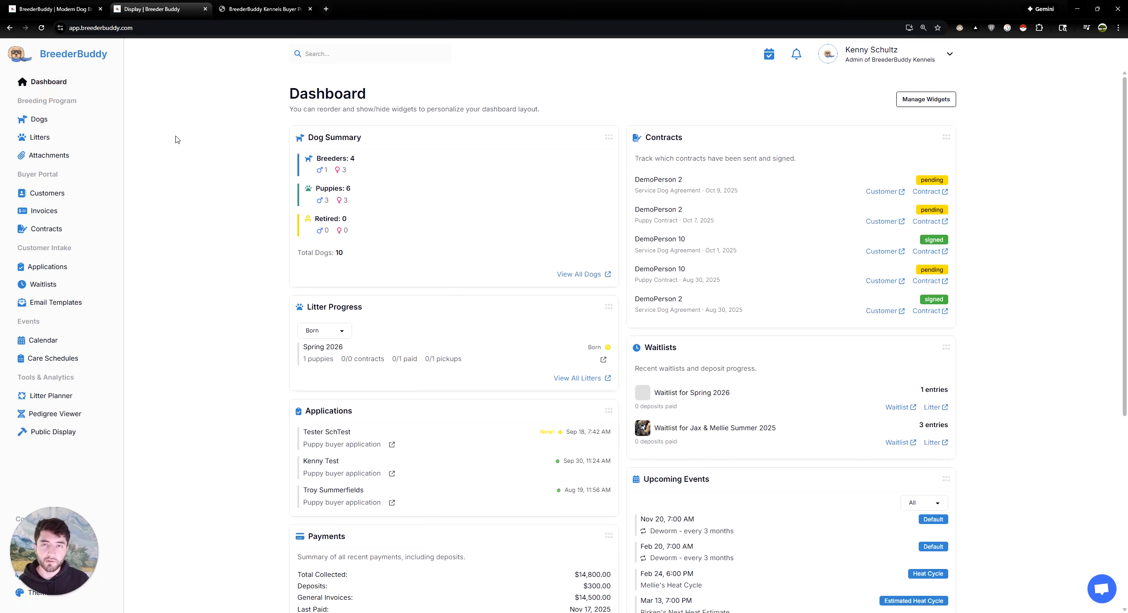